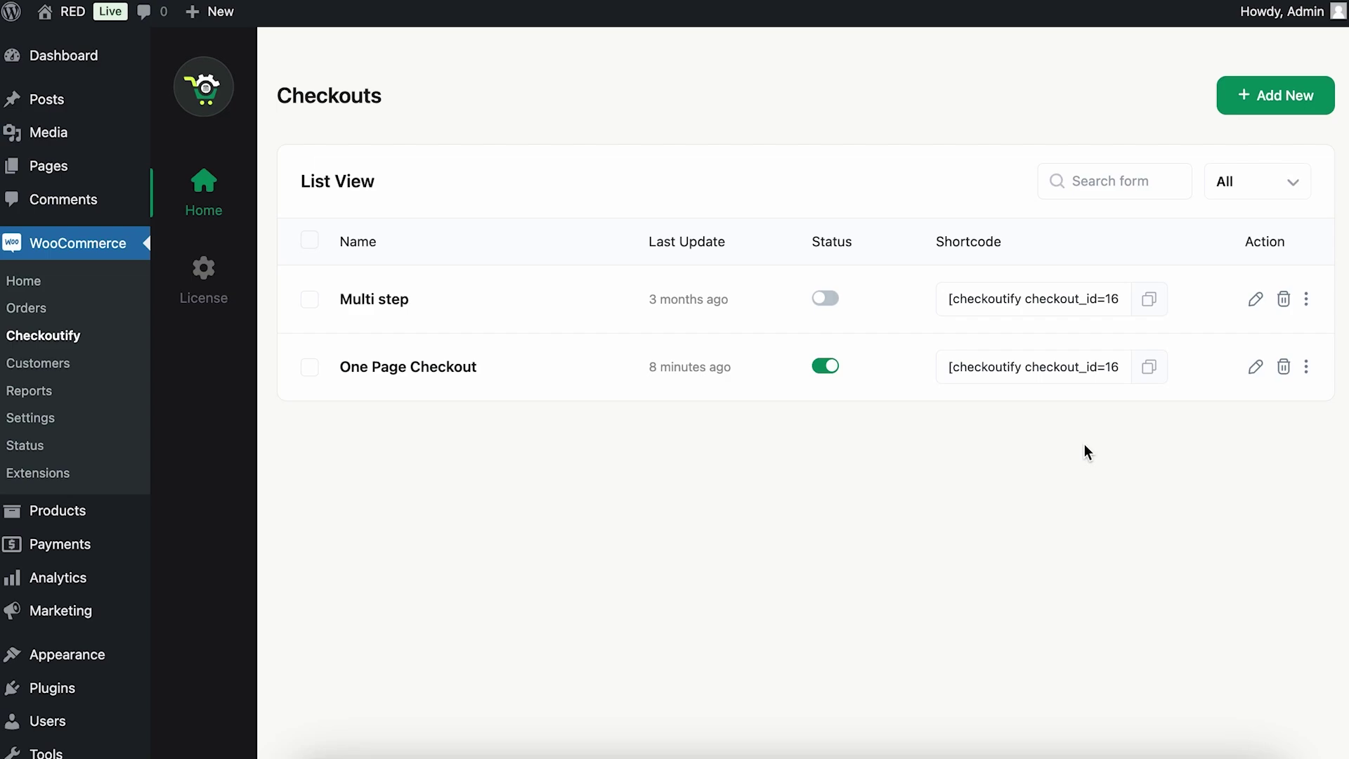
Open the One Page Checkout editor, and open the store's shop page in a new browser tab.
left_click(441, 379)
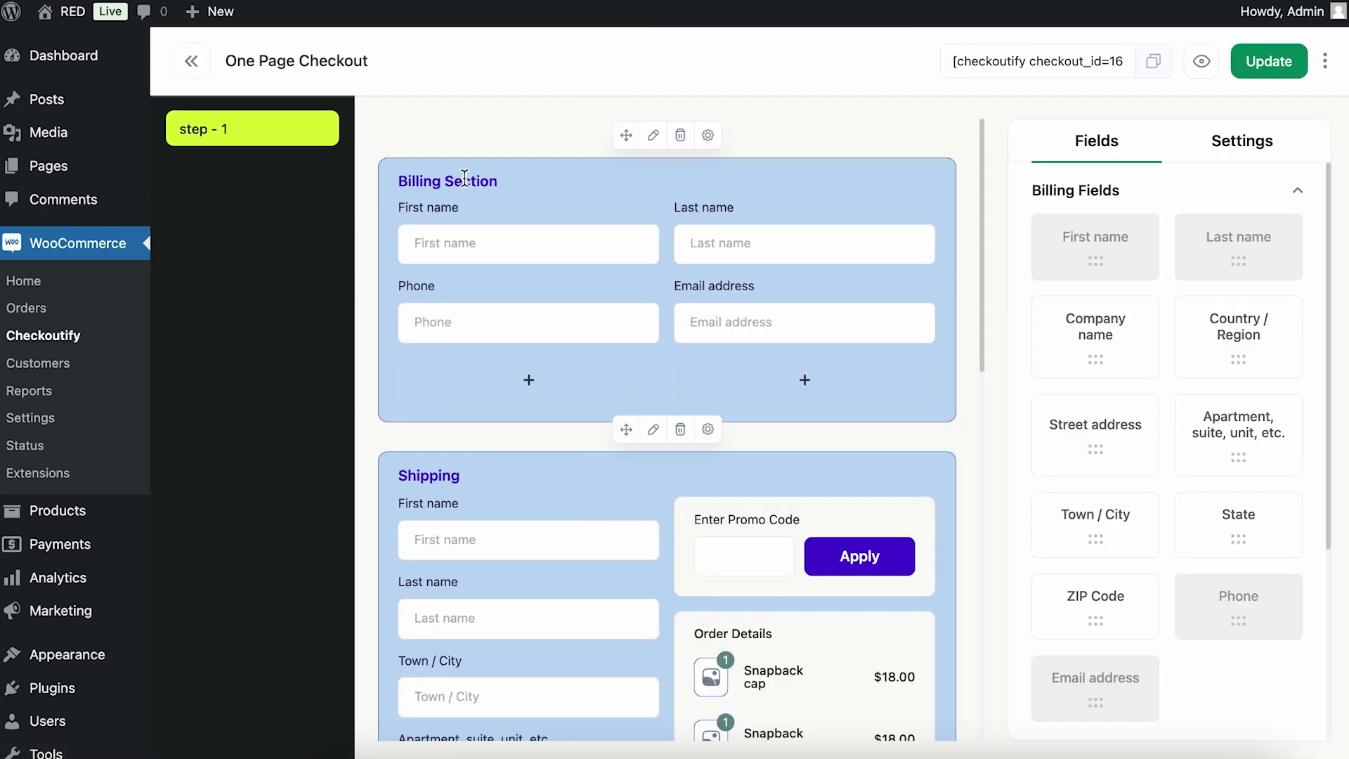
mouse_move(70, 11)
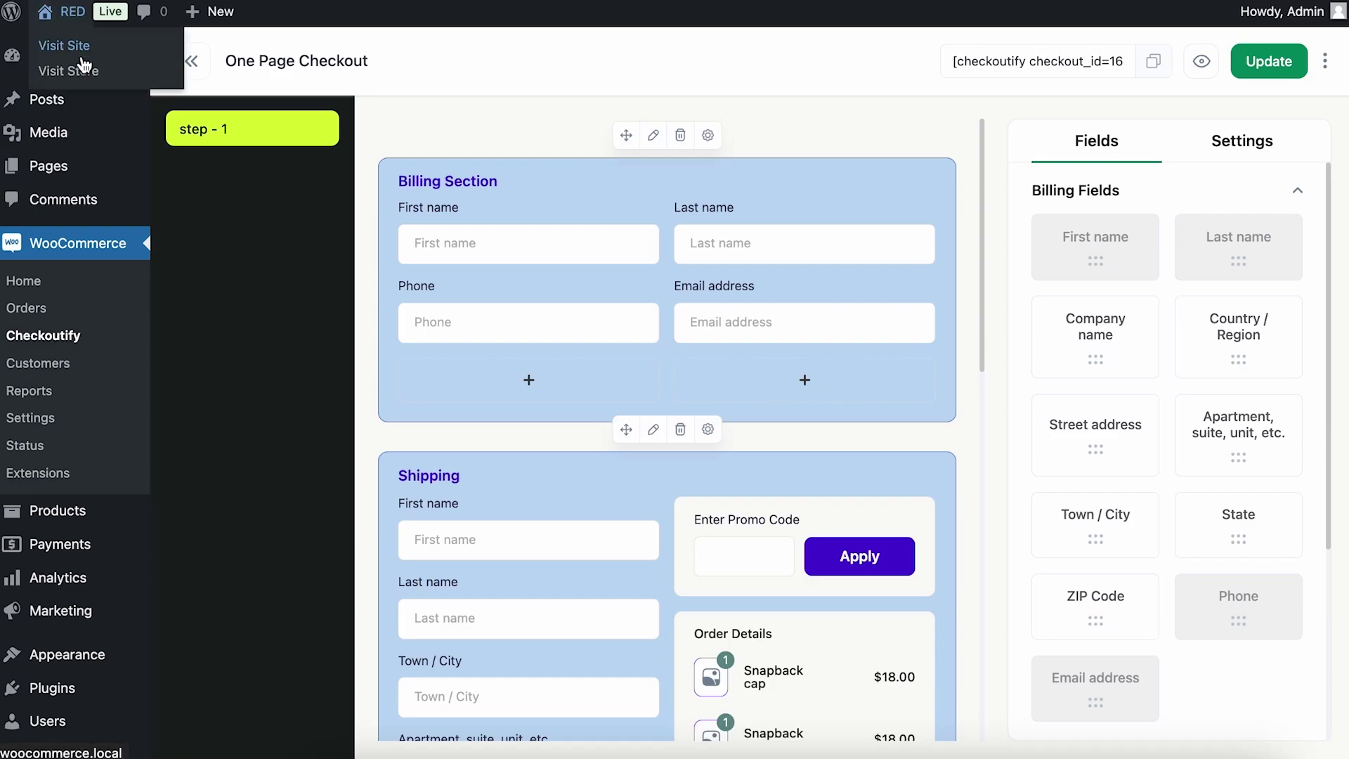
right_click(90, 71)
left_click(289, 82)
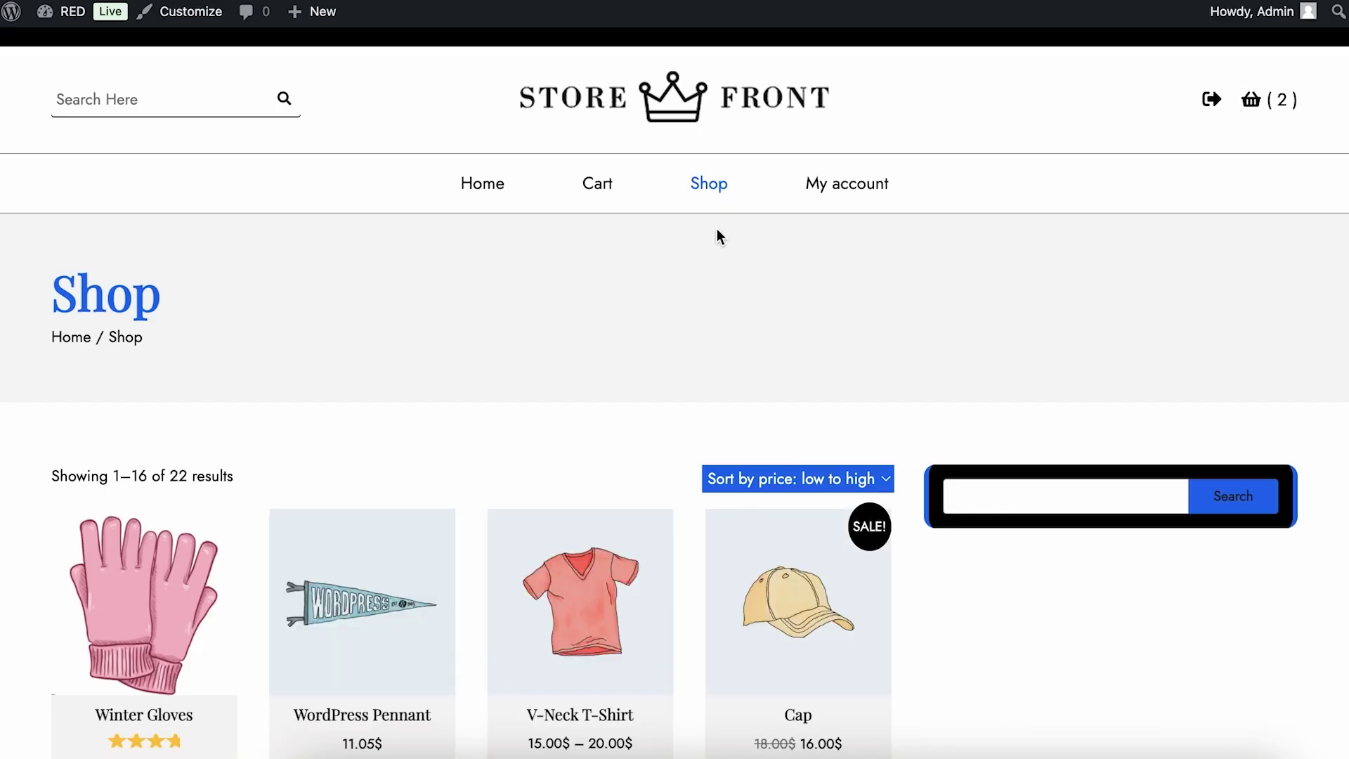
Go from the cart to the storefront checkout page and review the current checkout form.
left_click(596, 186)
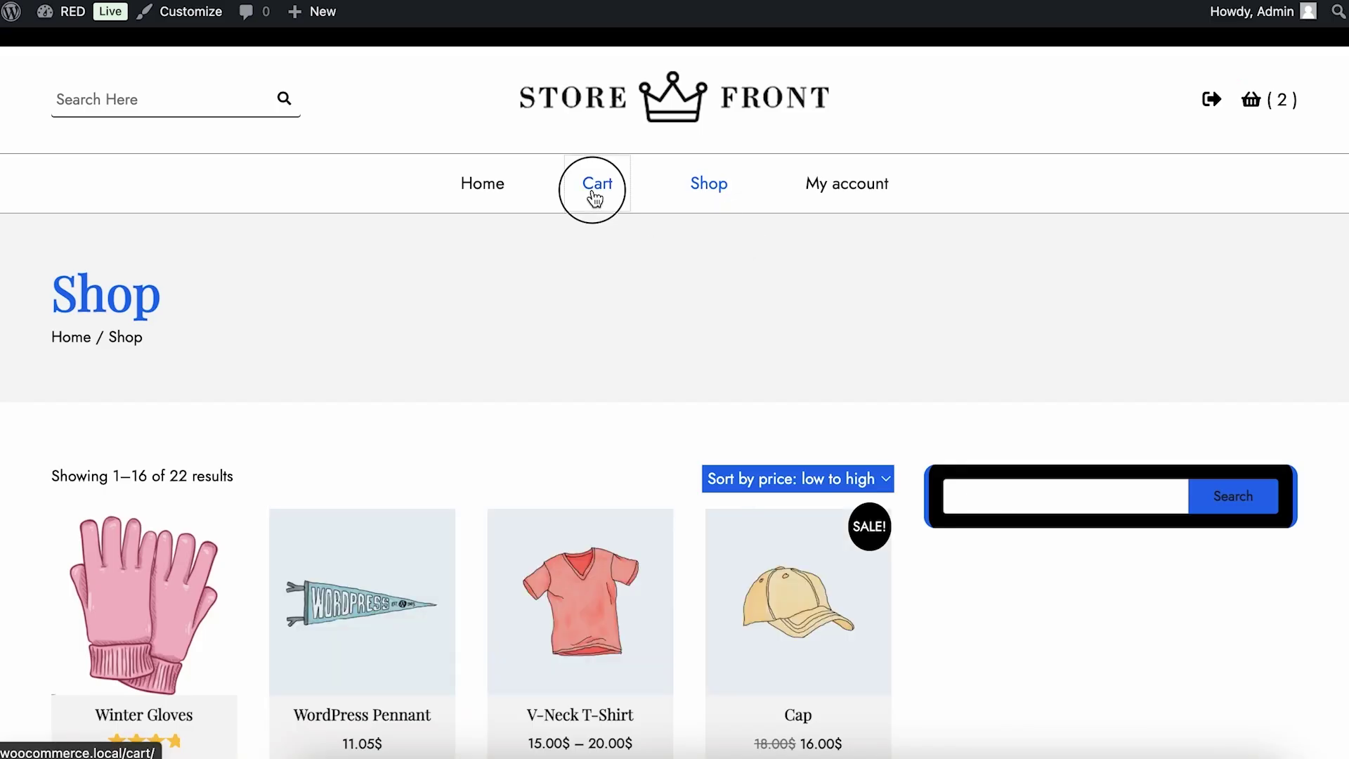
scroll(808, 204, "down", 5)
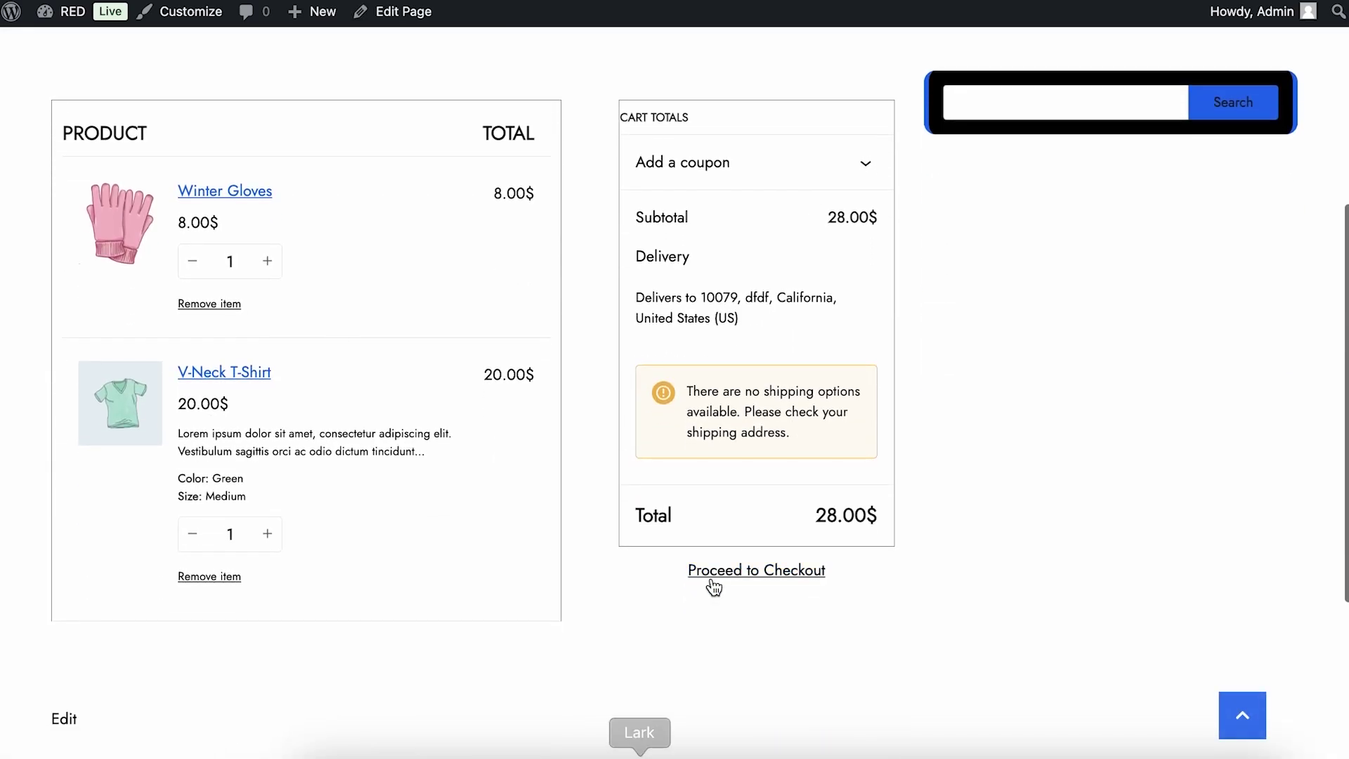
left_click(758, 577)
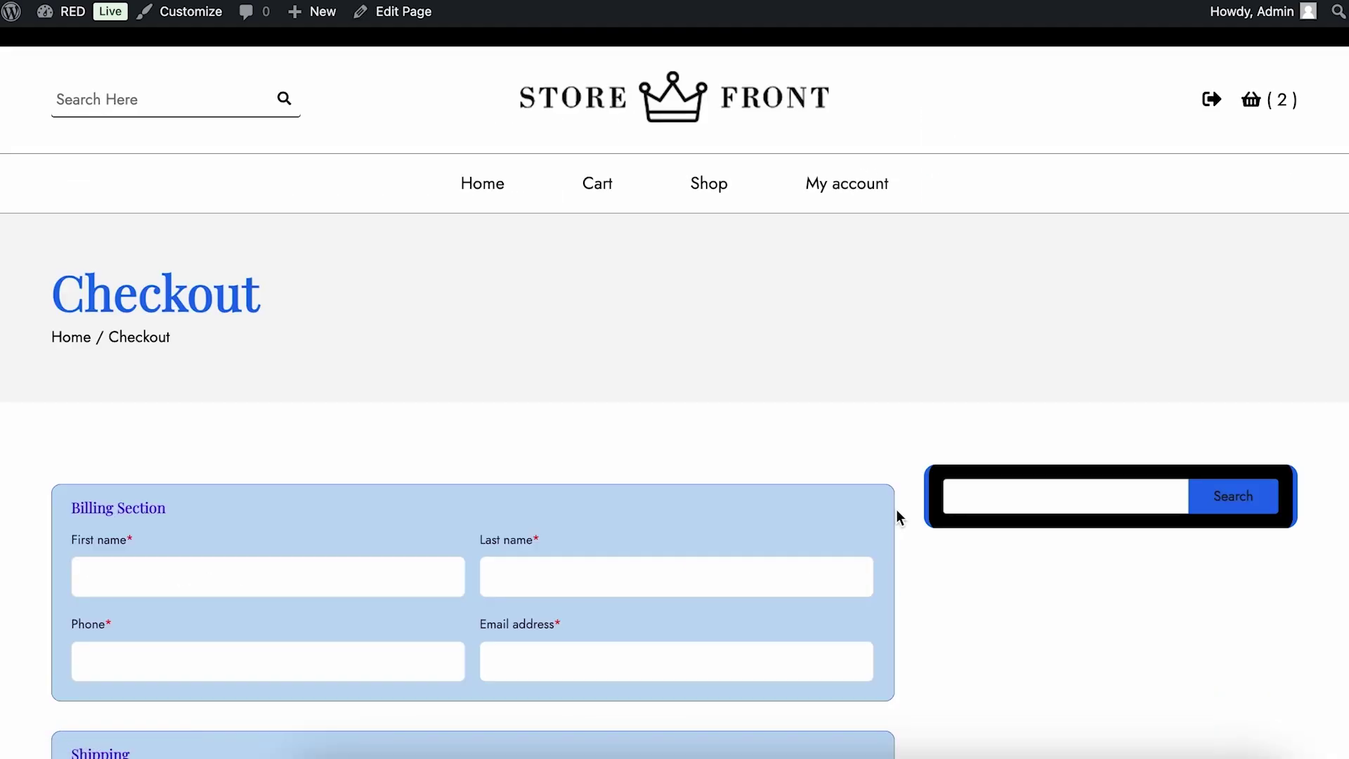
scroll(896, 511, "down", 10)
scroll(897, 517, "down", 3)
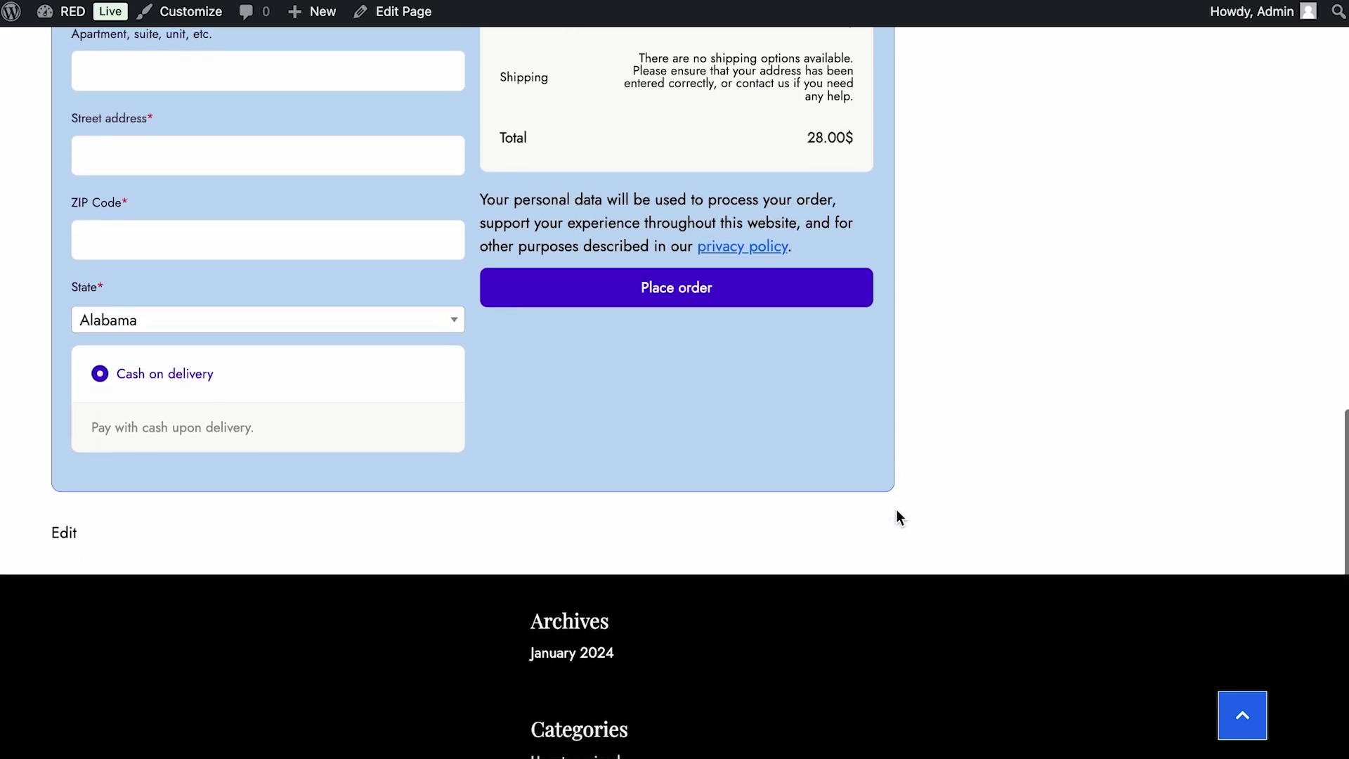
scroll(897, 518, "up", 20)
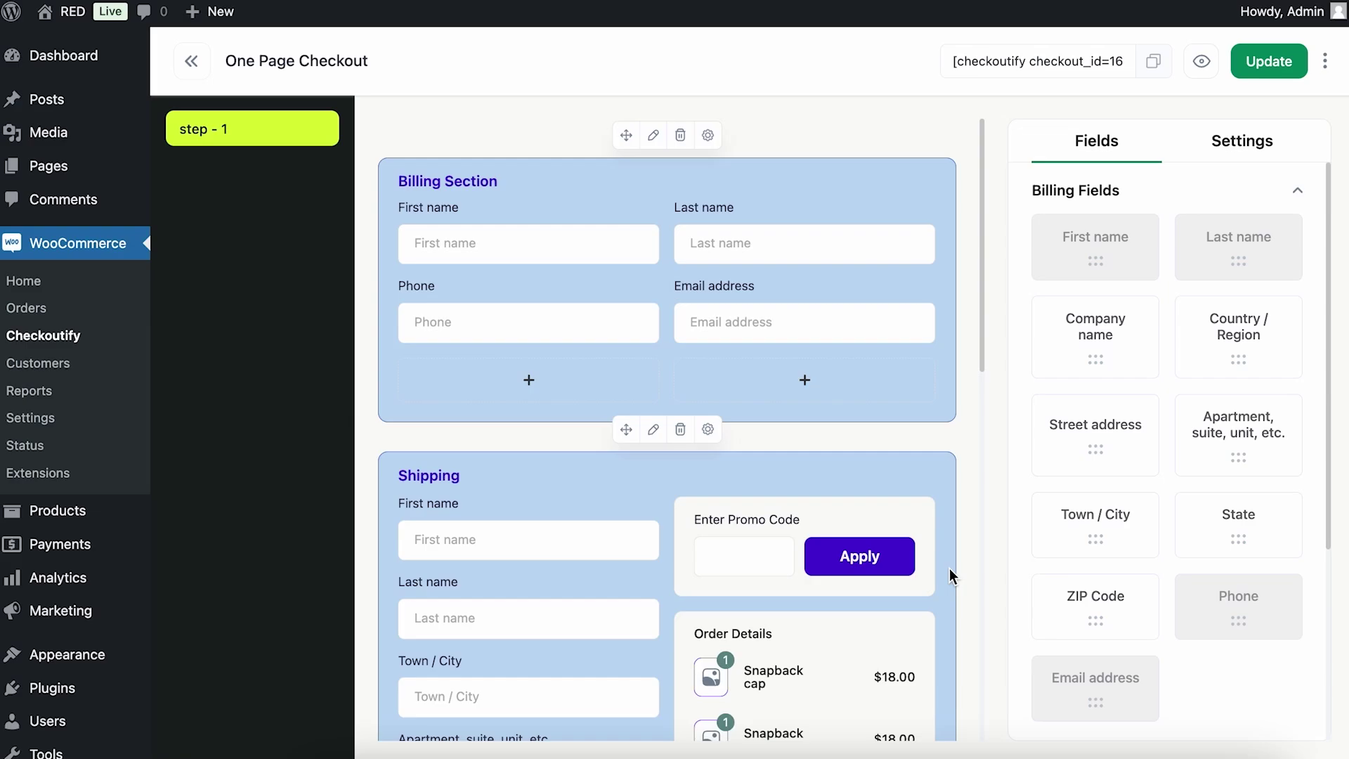
Expand Order Bumps in the Fields panel and add a new order bump.
mouse_move(1279, 365)
scroll(1202, 382, "down", 6)
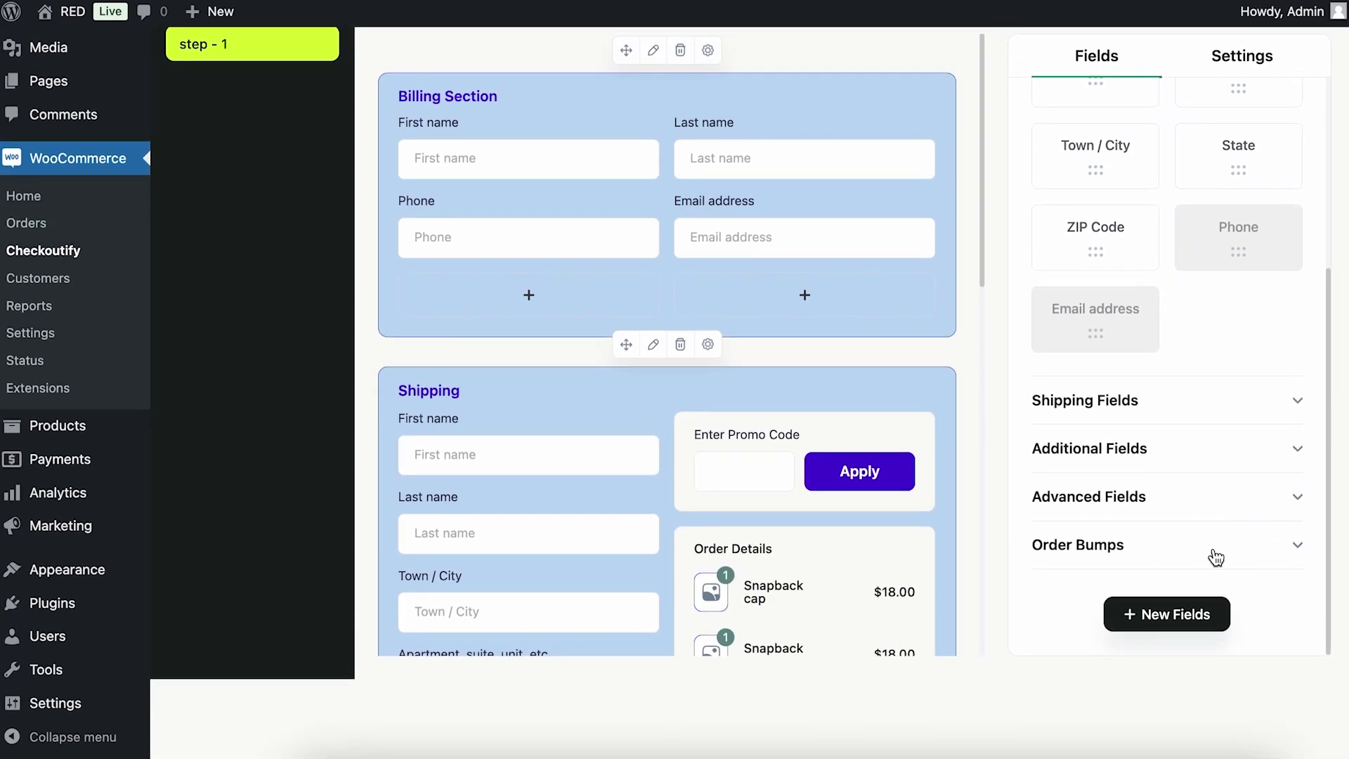
left_click(1292, 549)
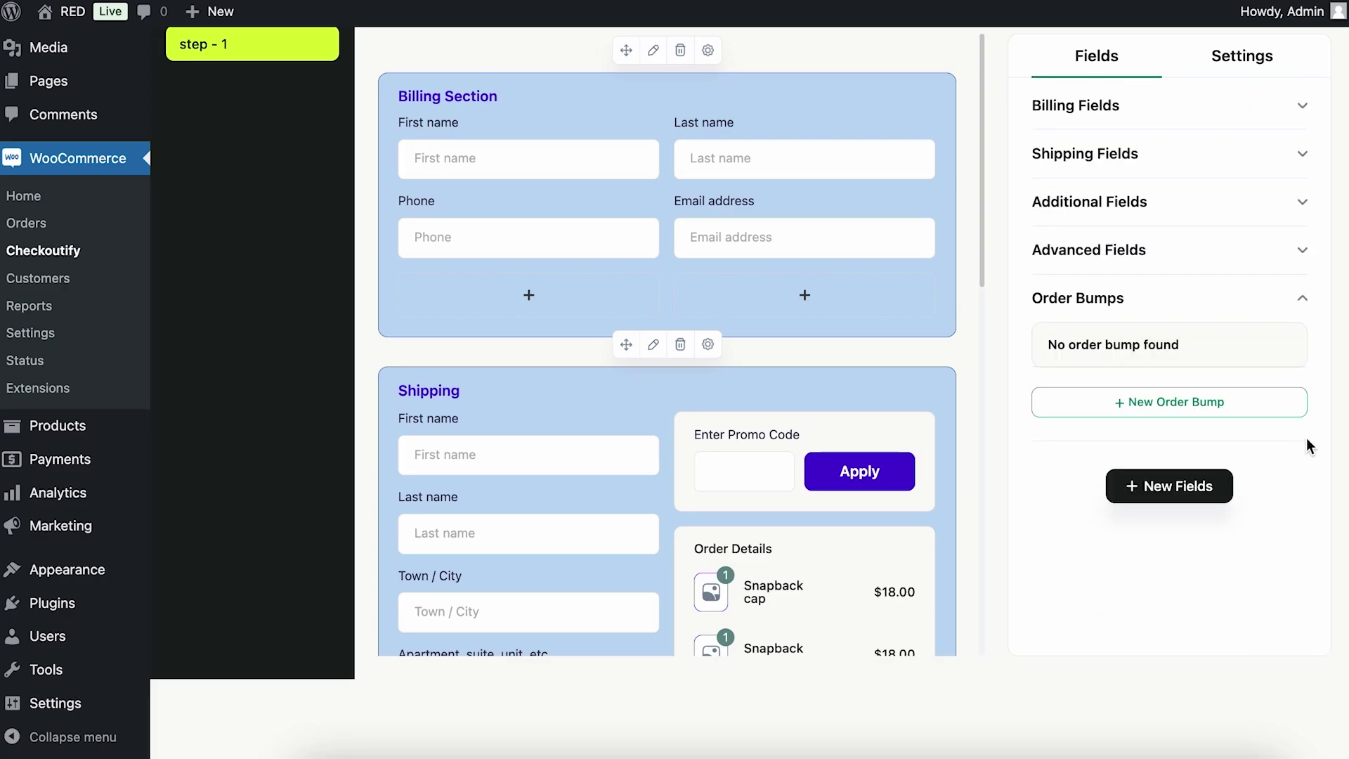
left_click(1250, 413)
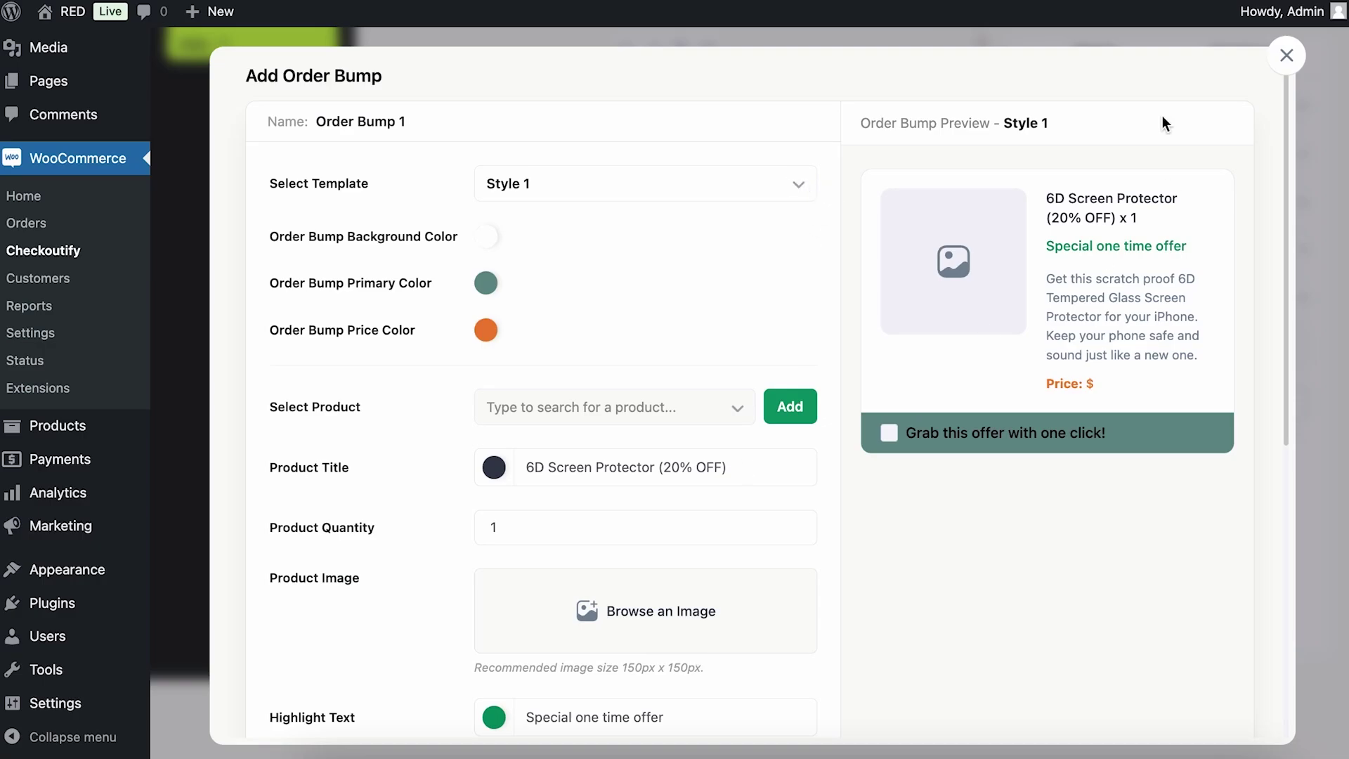
Preview the Style 2, 3 and 4 templates, then choose Style 2 for Order Bump 1.
left_click(701, 184)
left_click(613, 257)
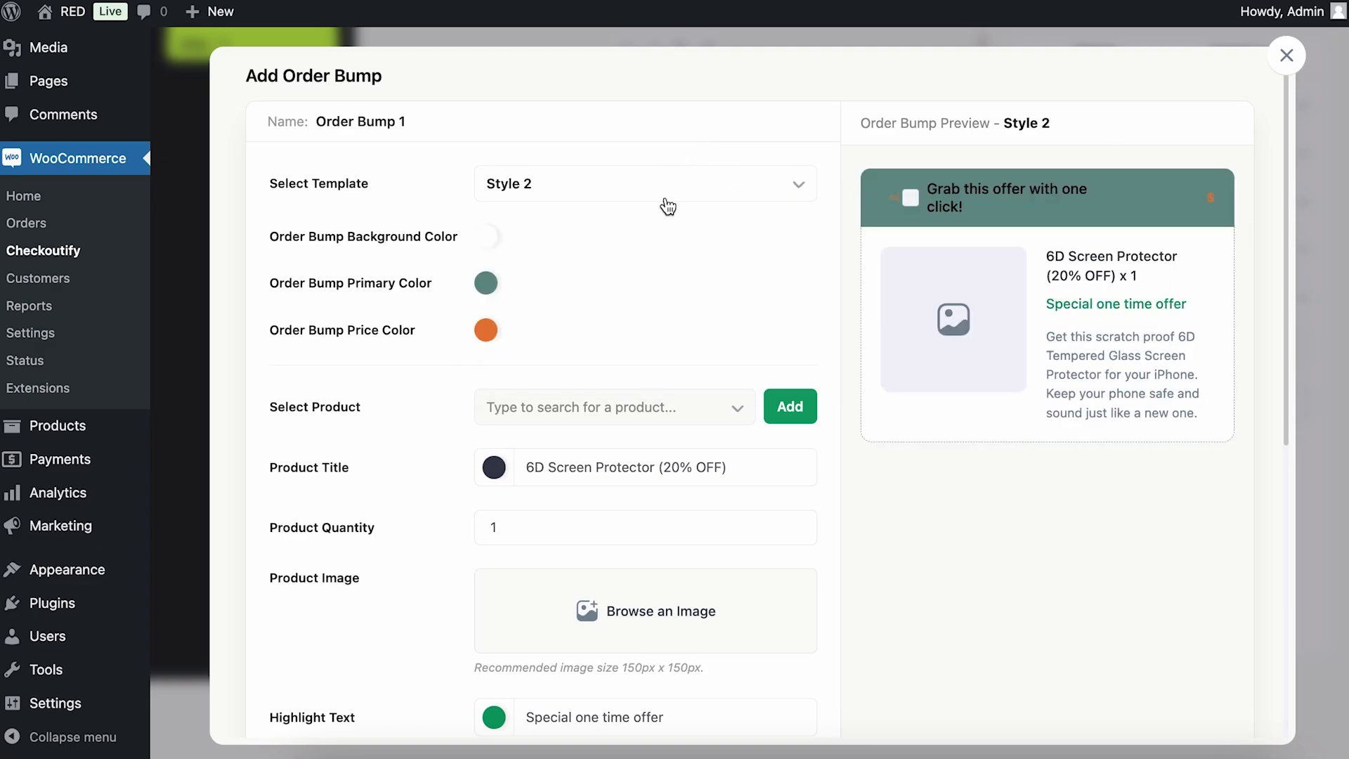
left_click(674, 191)
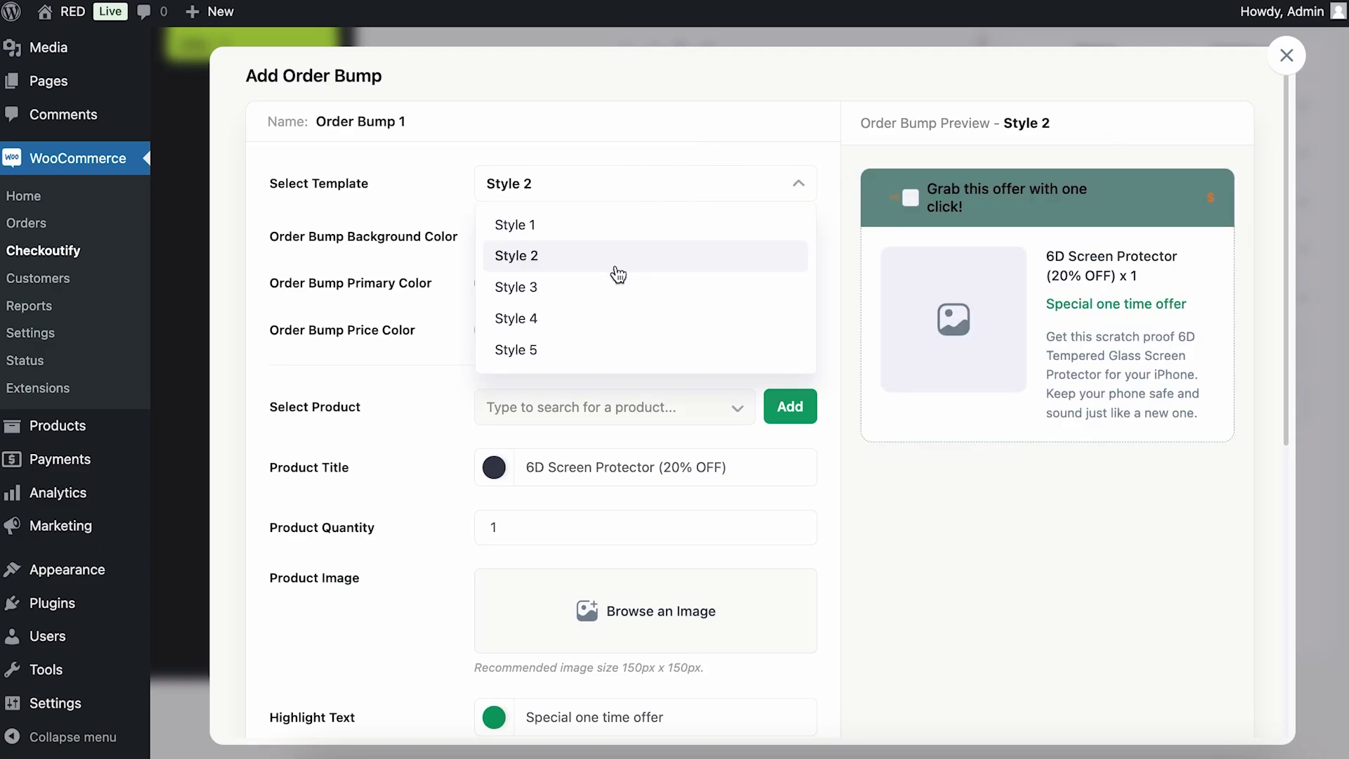
left_click(601, 288)
left_click(705, 197)
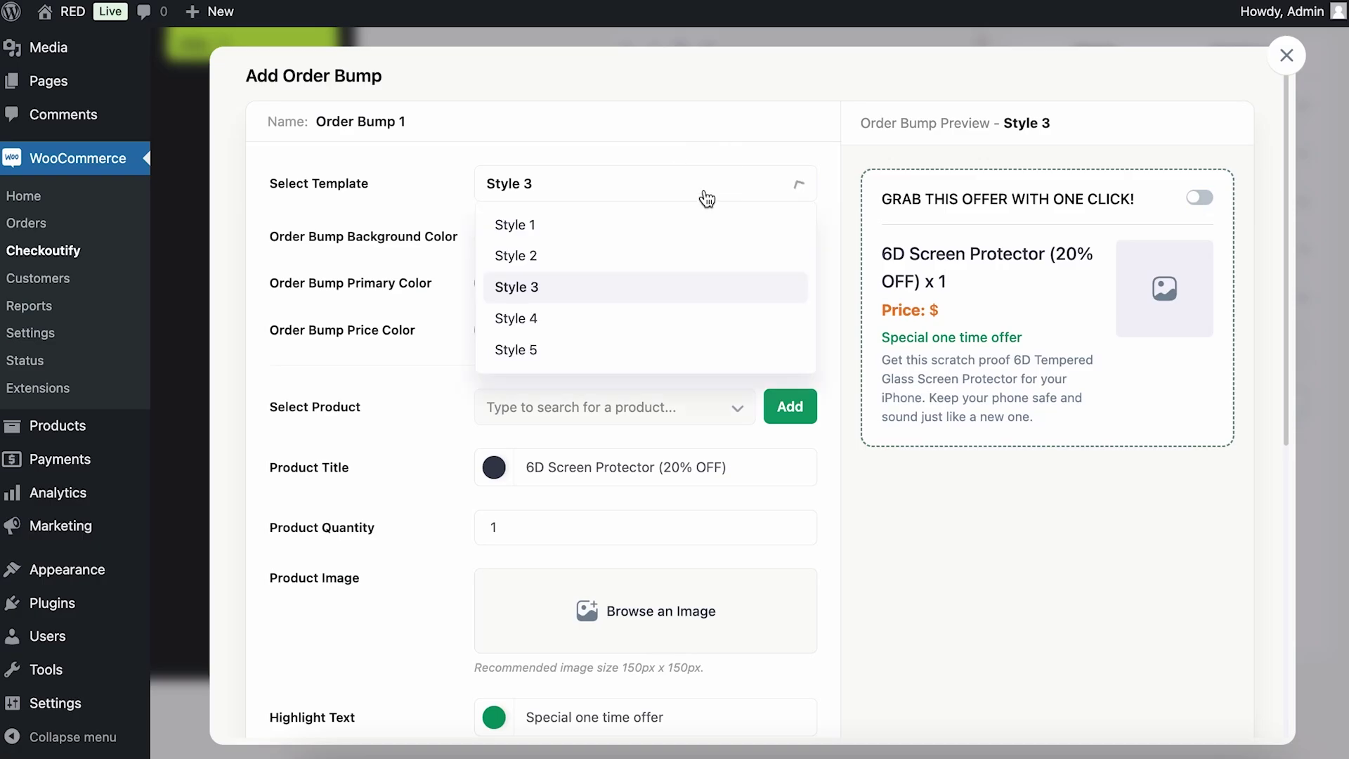
left_click(633, 314)
left_click(711, 182)
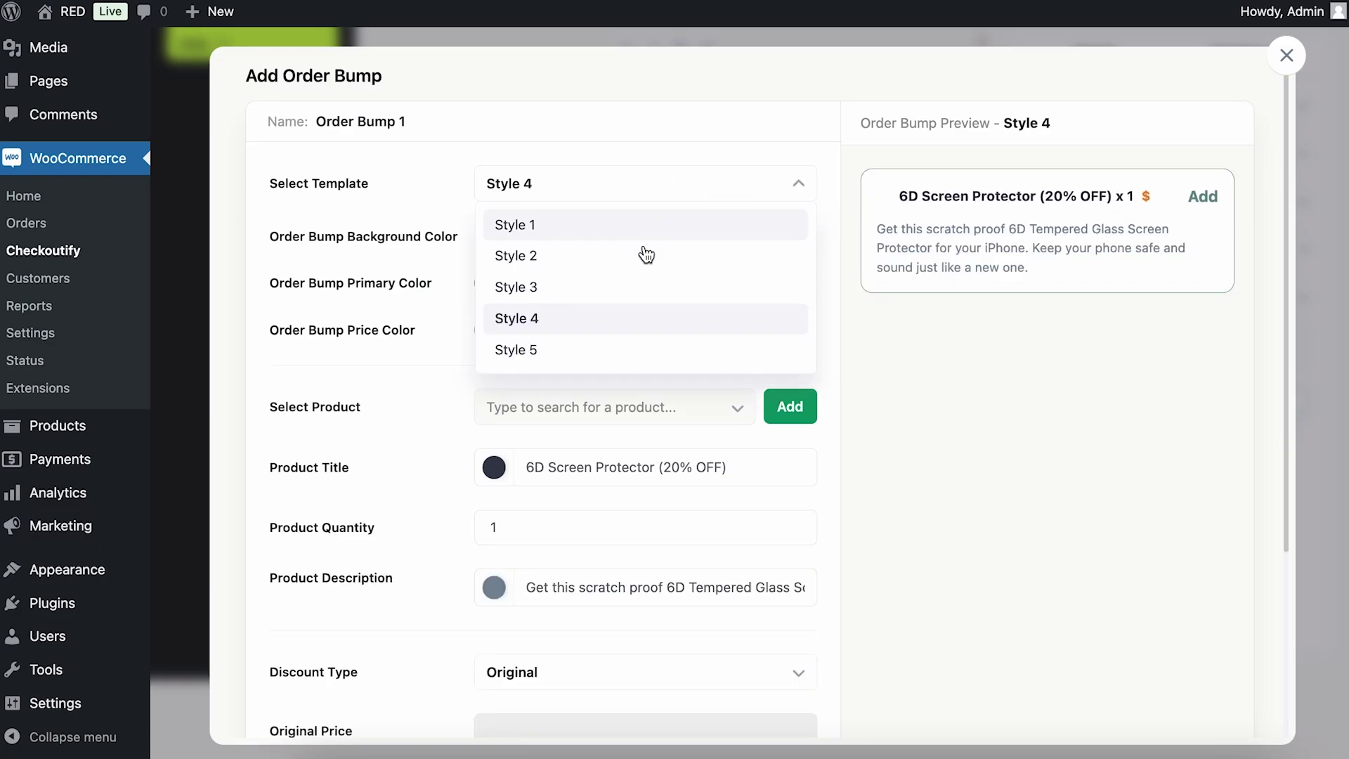
left_click(640, 255)
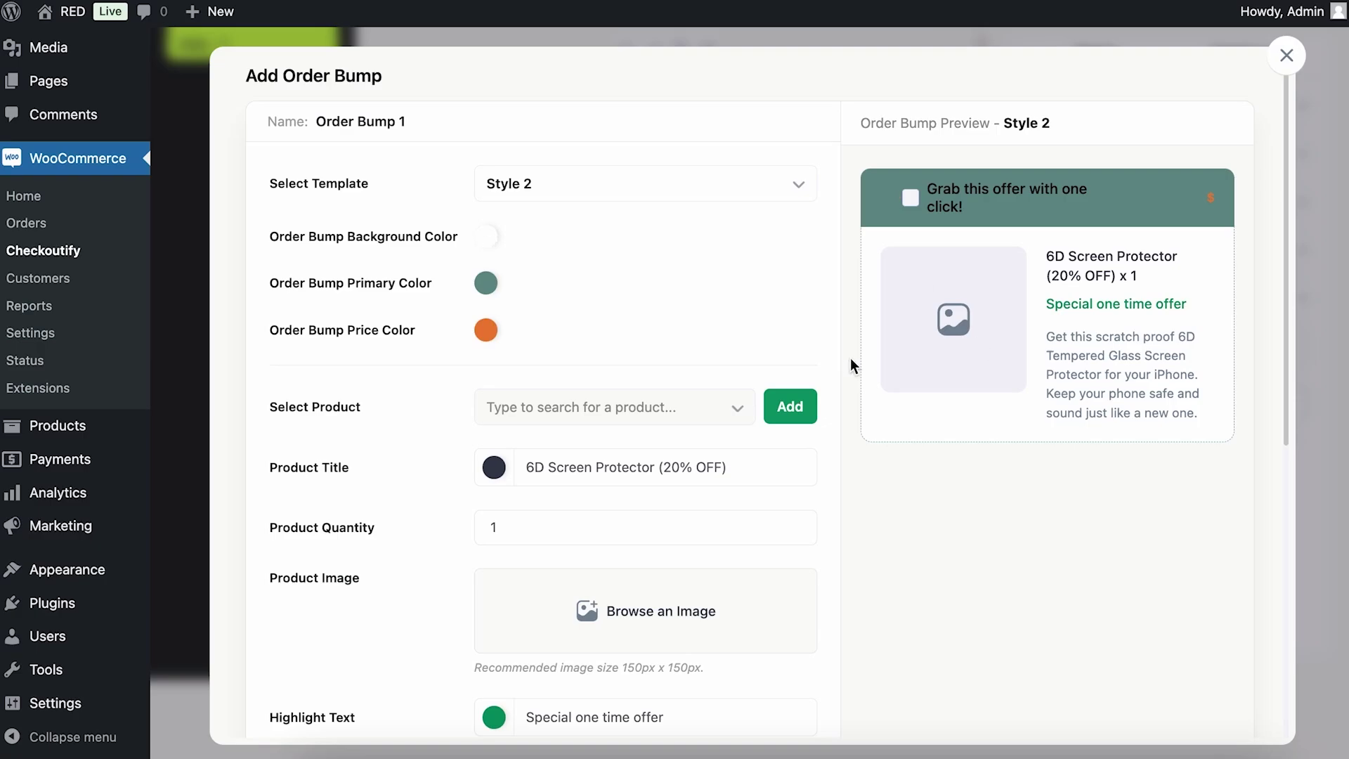
Set the order bump's primary colour to a muted purple, 8c85cc.
left_click(486, 285)
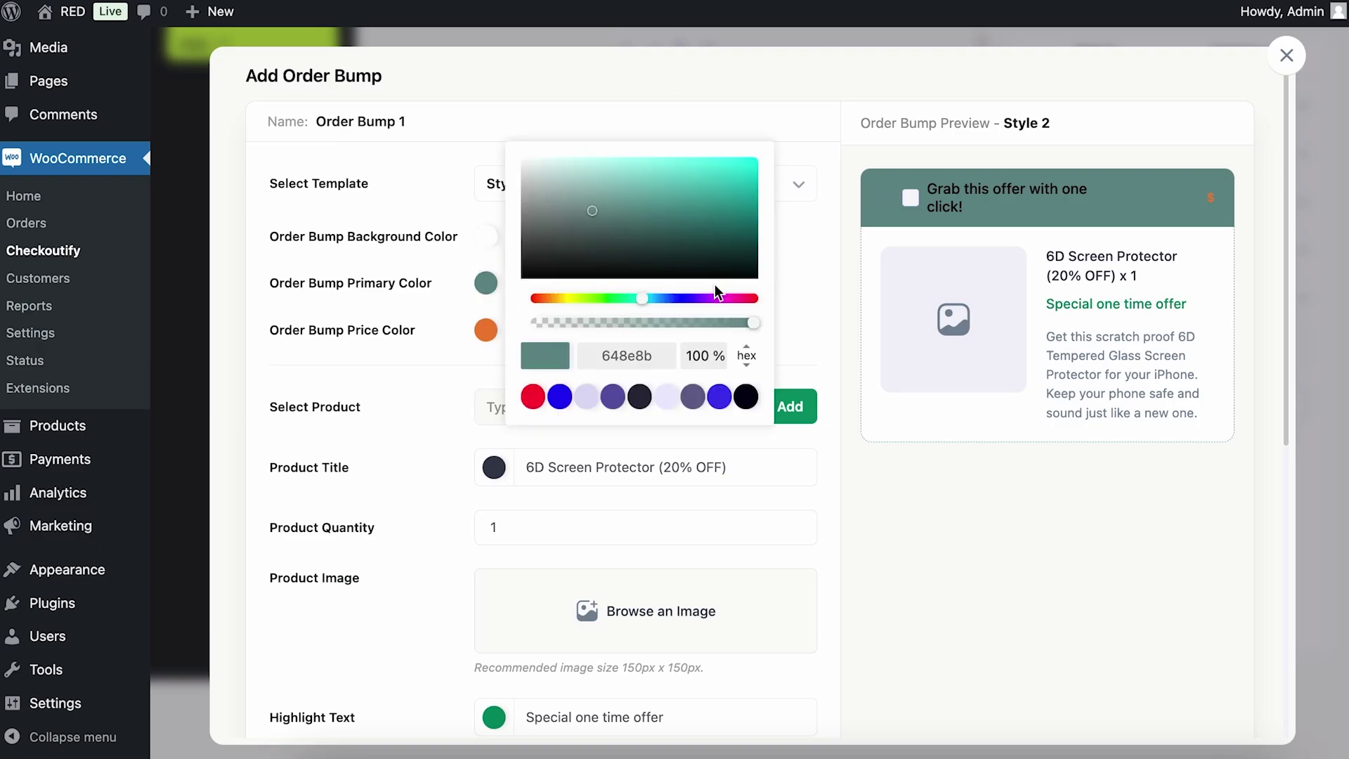
left_click(668, 398)
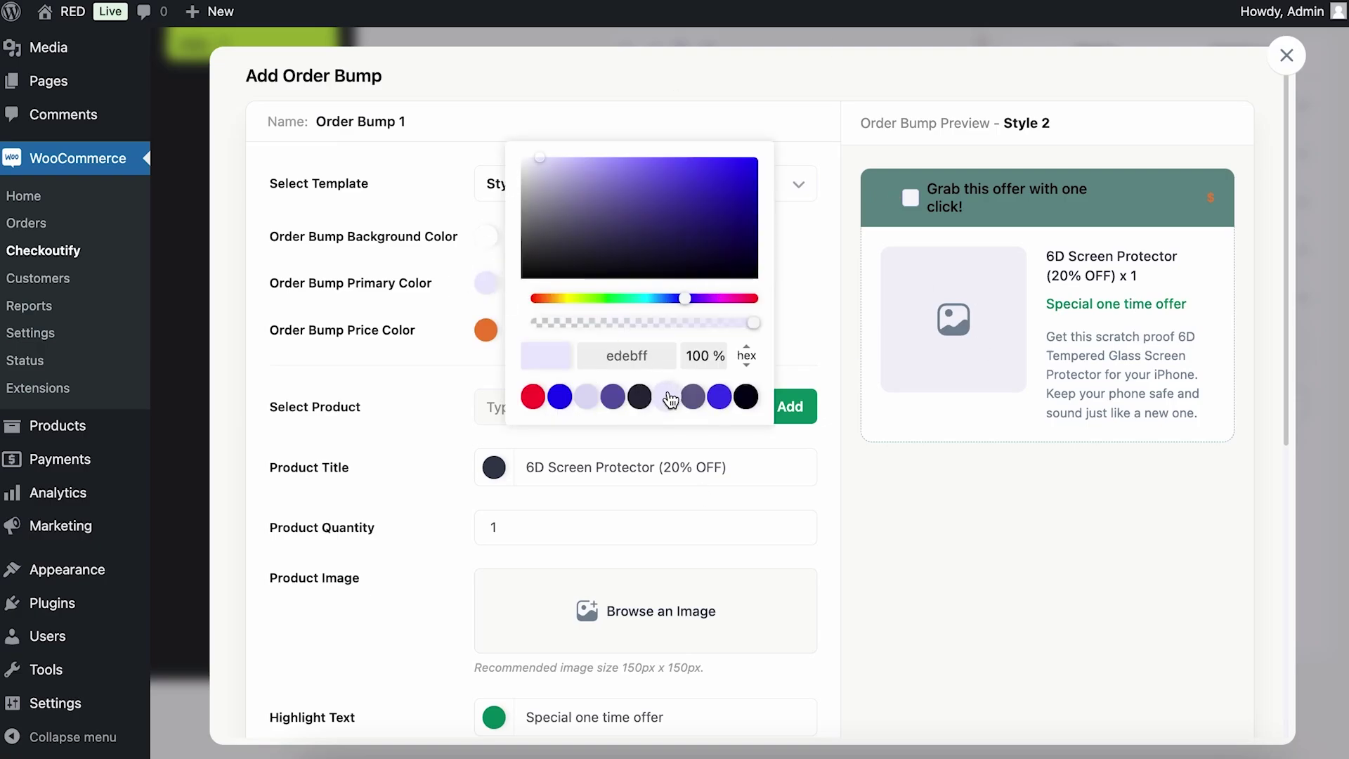
left_click(720, 399)
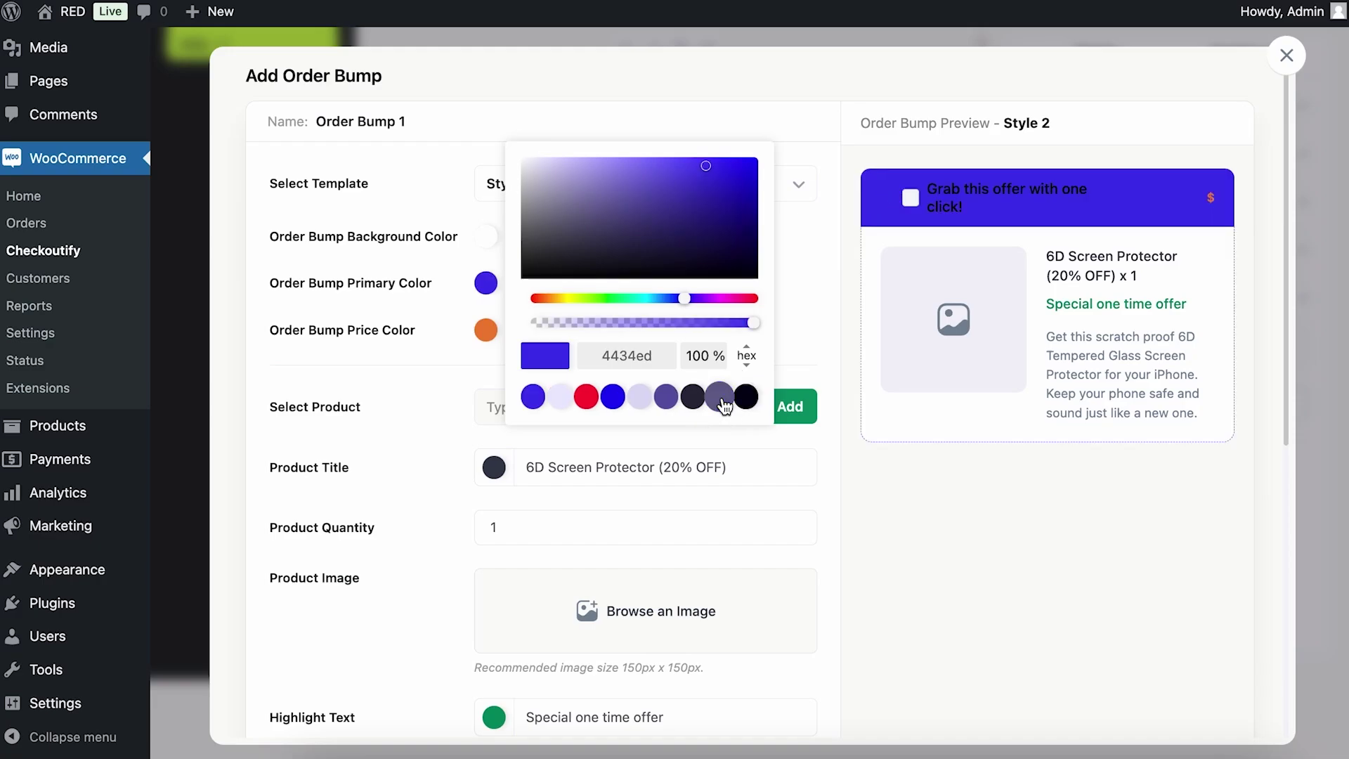
left_click(537, 399)
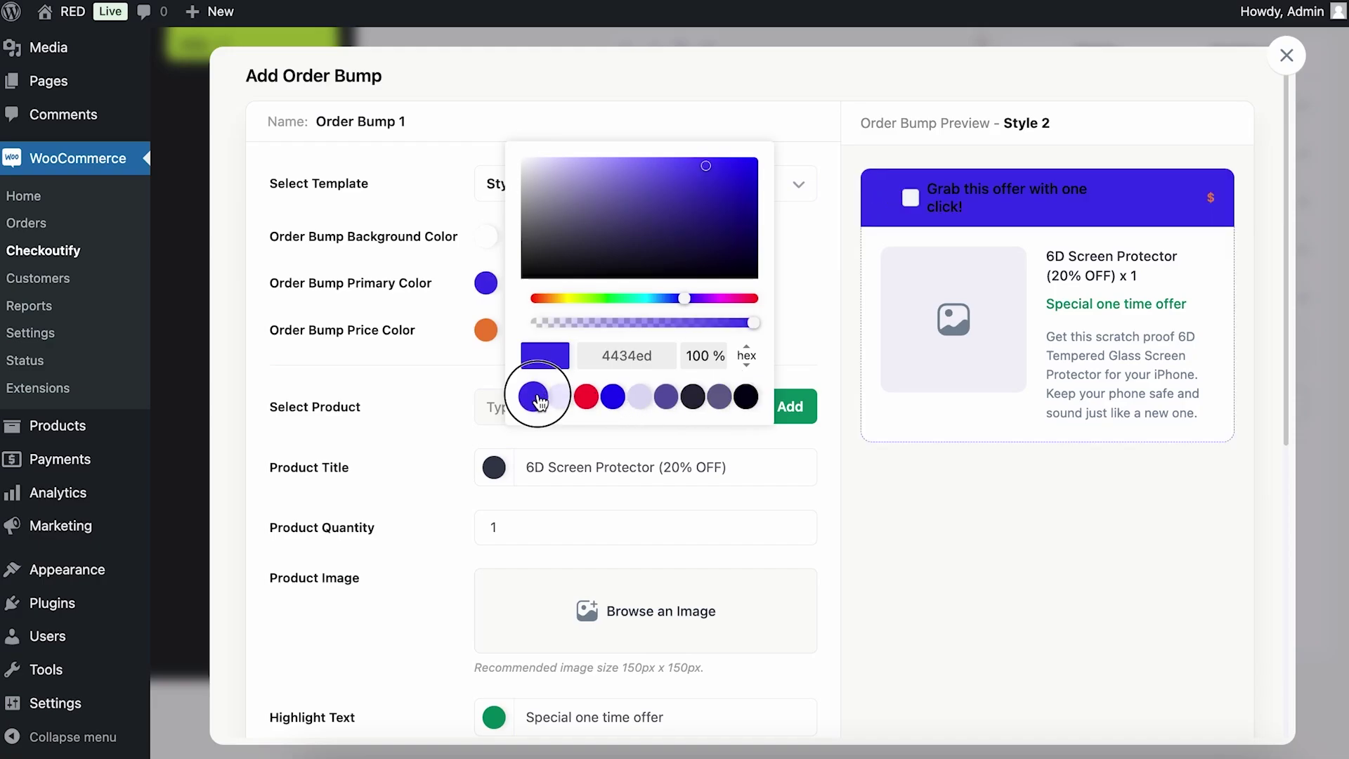
left_click_drag(703, 175, 605, 184)
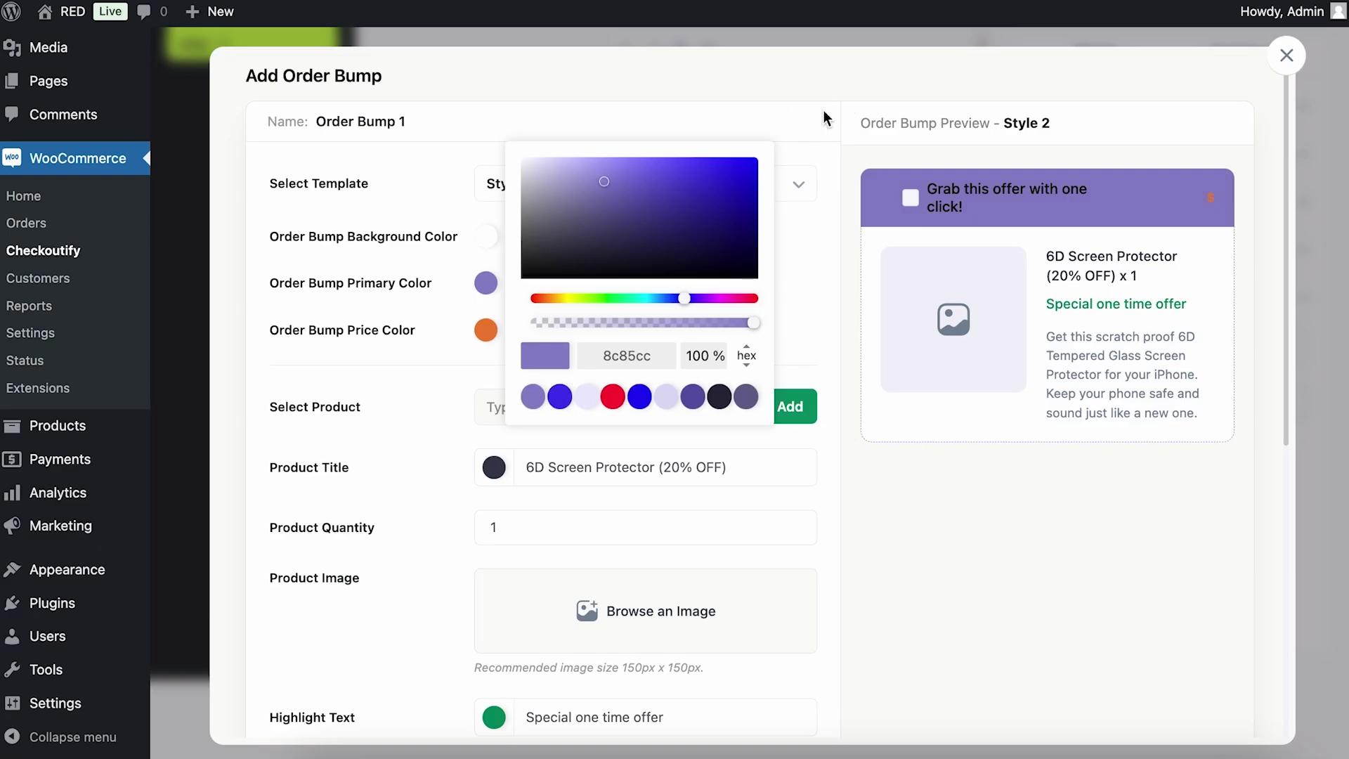
left_click(798, 158)
Set the order bump's price colour to the blue preset, 2105f5.
left_click(485, 336)
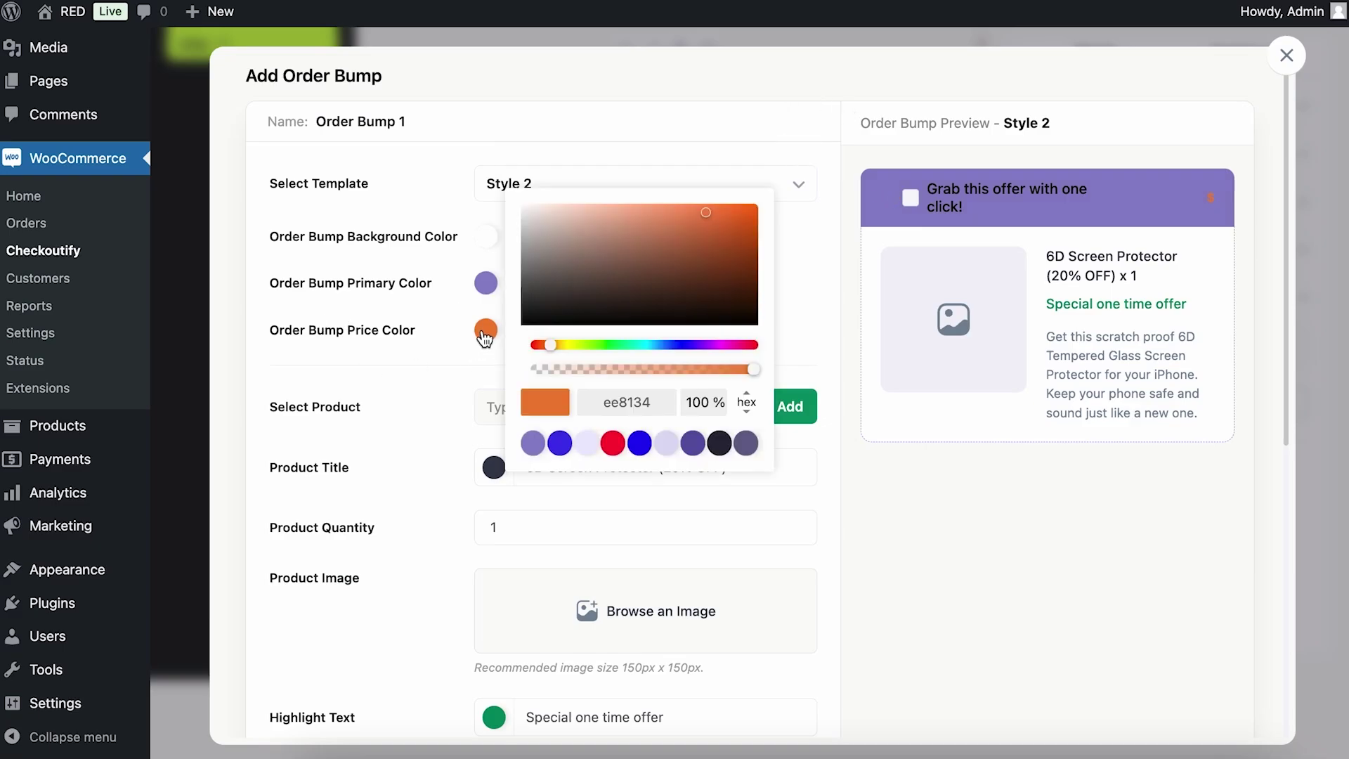
left_click_drag(555, 345, 618, 348)
left_click(616, 443)
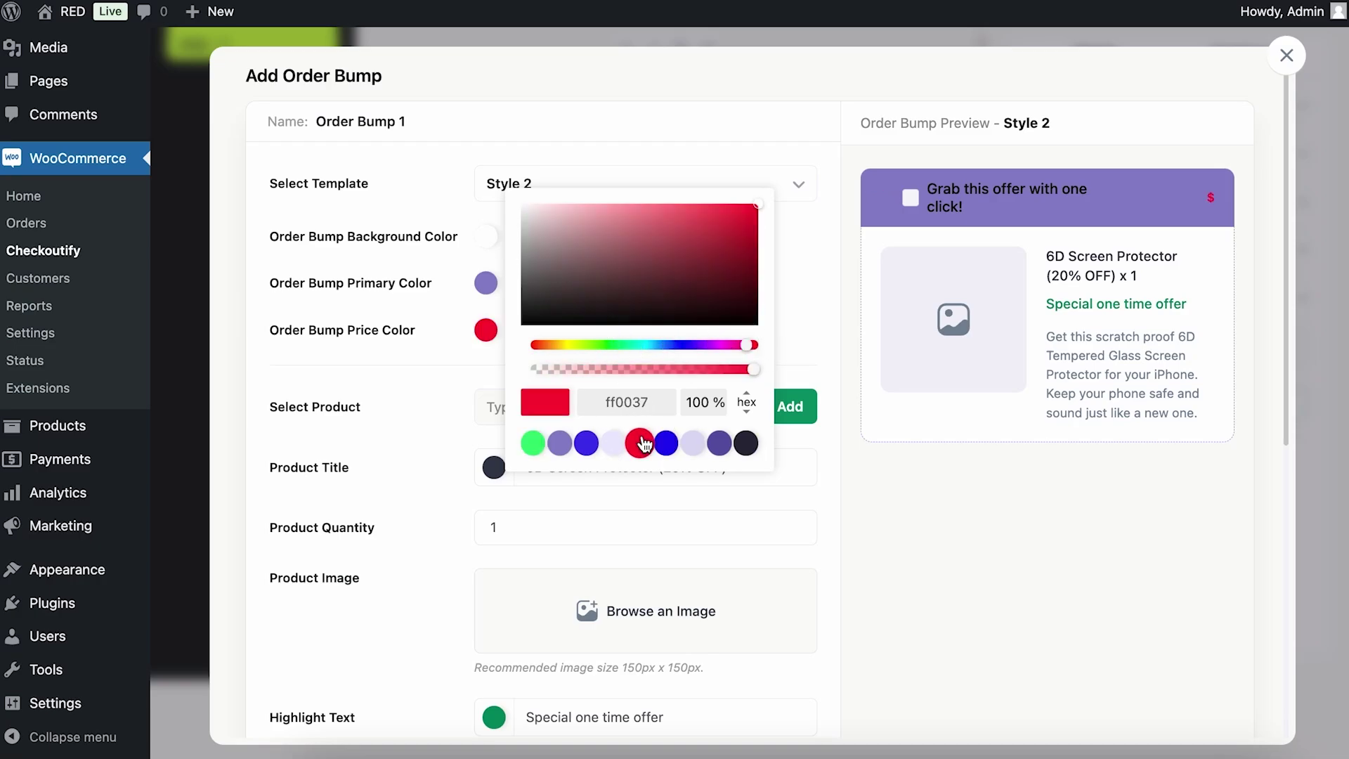
left_click(665, 444)
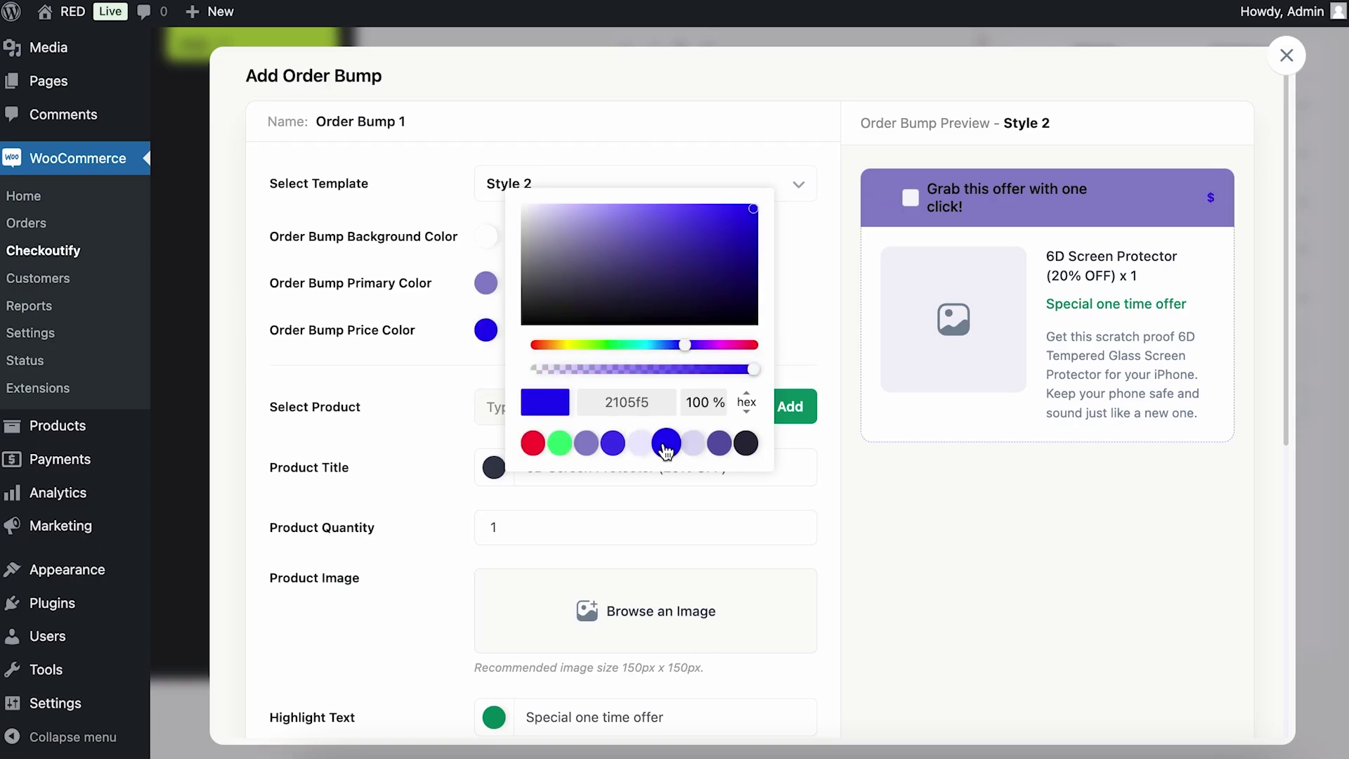
left_click(805, 242)
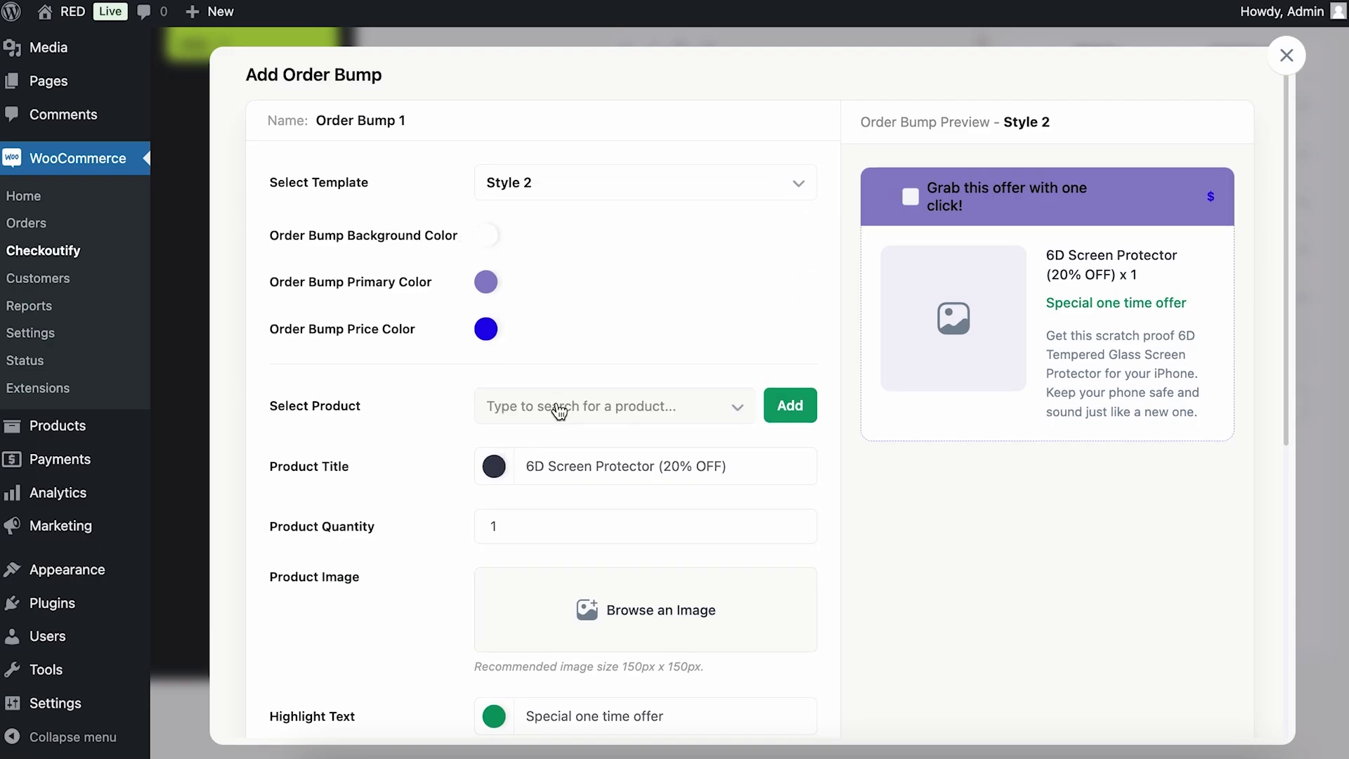
Search 'pol' and select Winter Polo full sleeve shirt as the bump product.
scroll(715, 202, "down", 3)
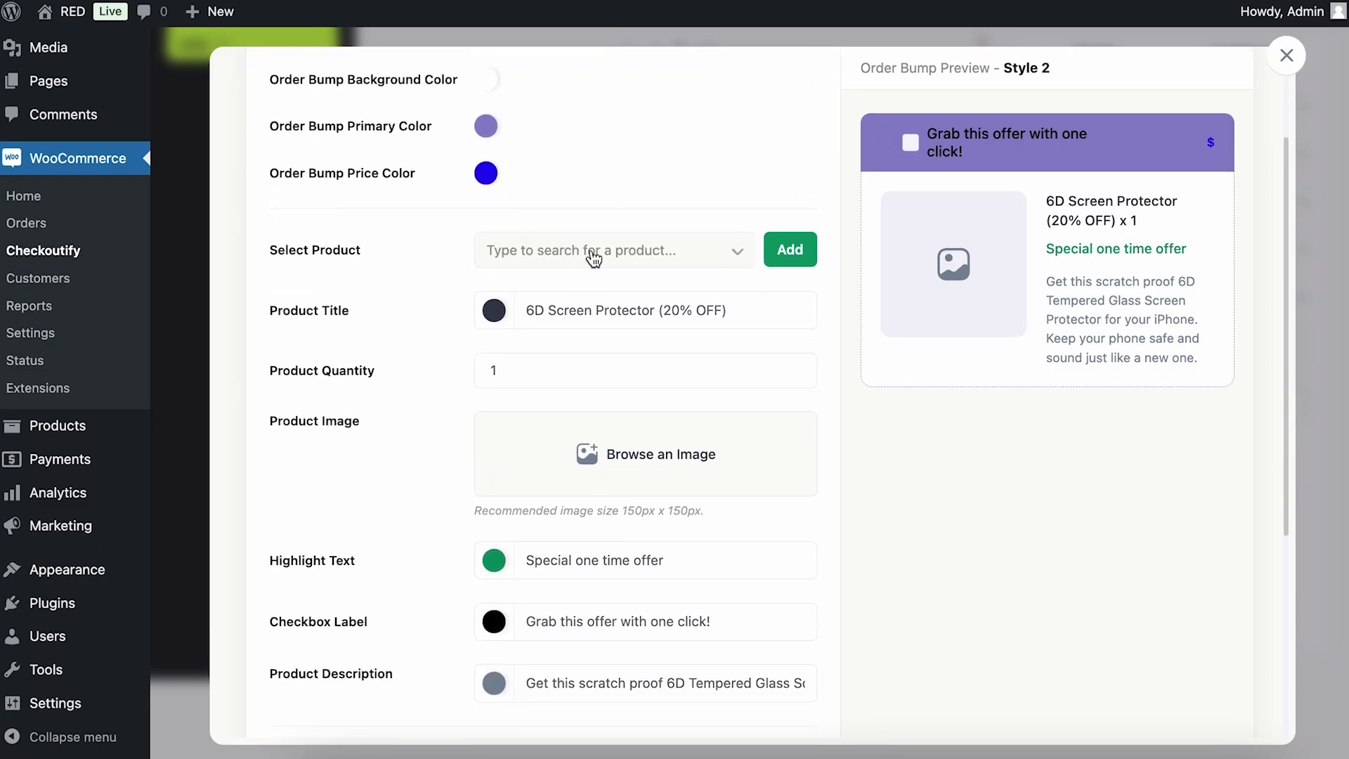
left_click(594, 260)
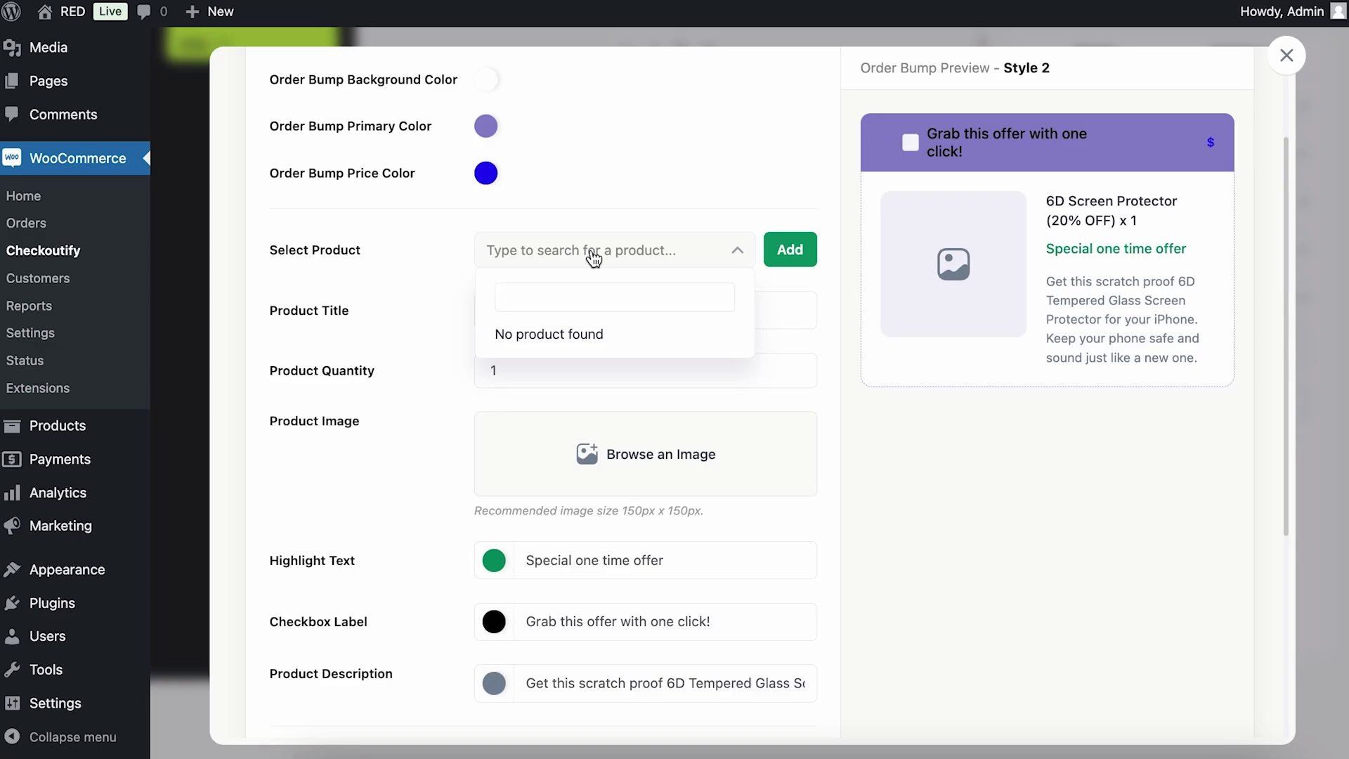
type("polo")
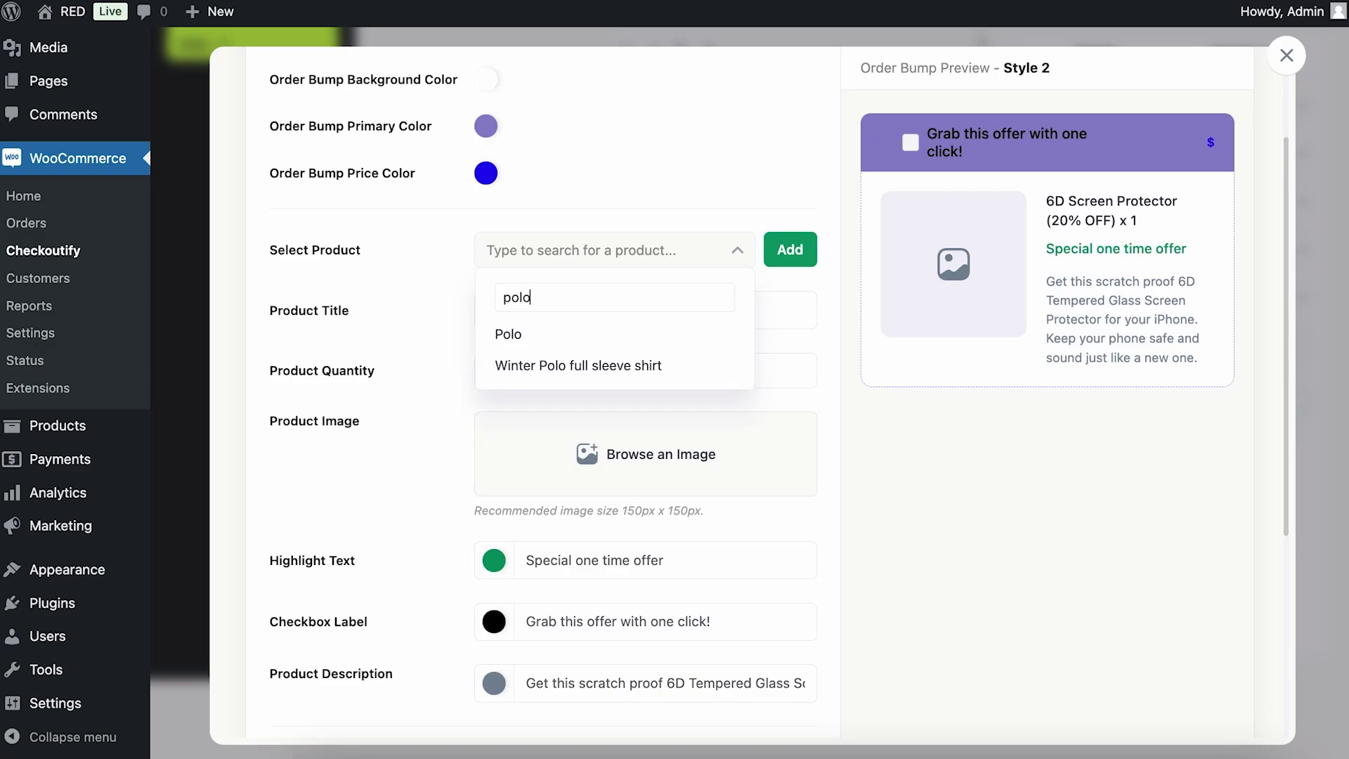
left_click(585, 364)
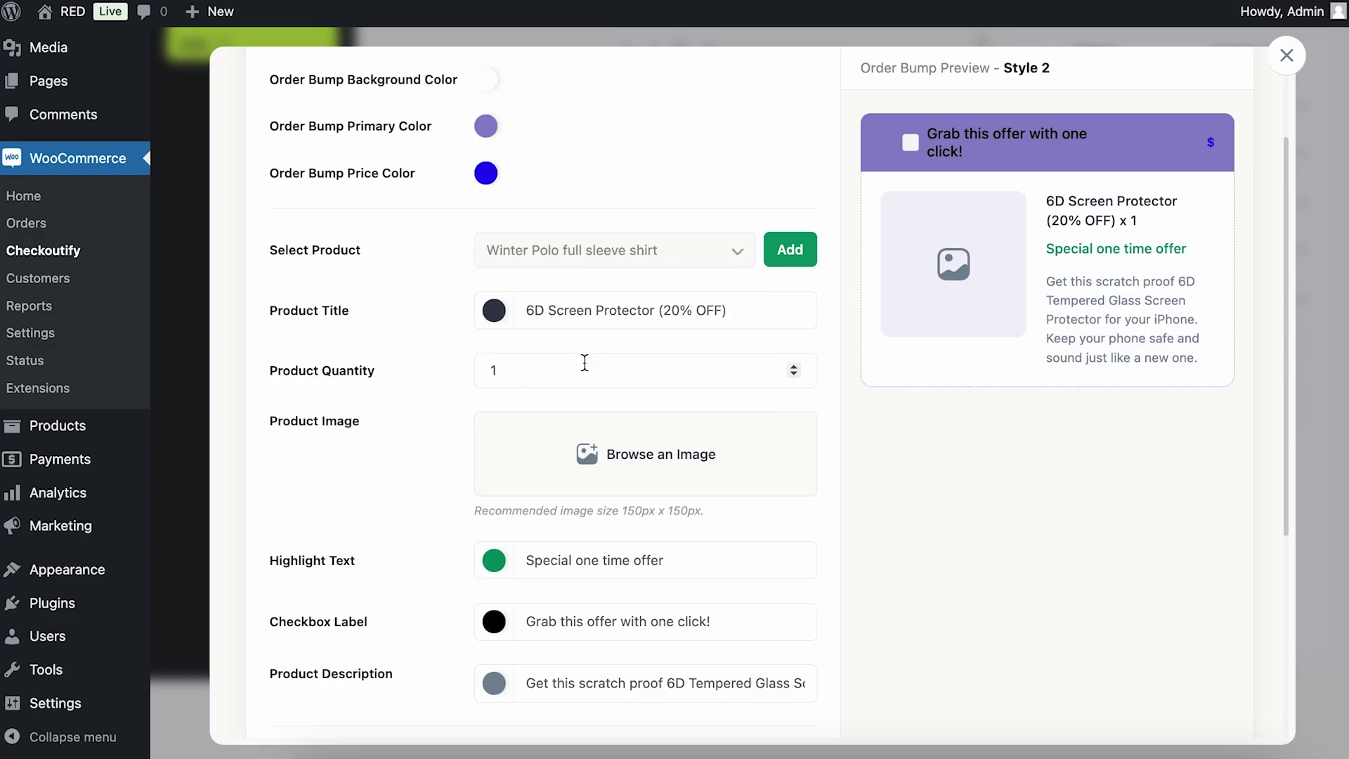
Switch the template to Style 3 and add the polo's title, image and $25 price.
scroll(585, 362, "up", 3)
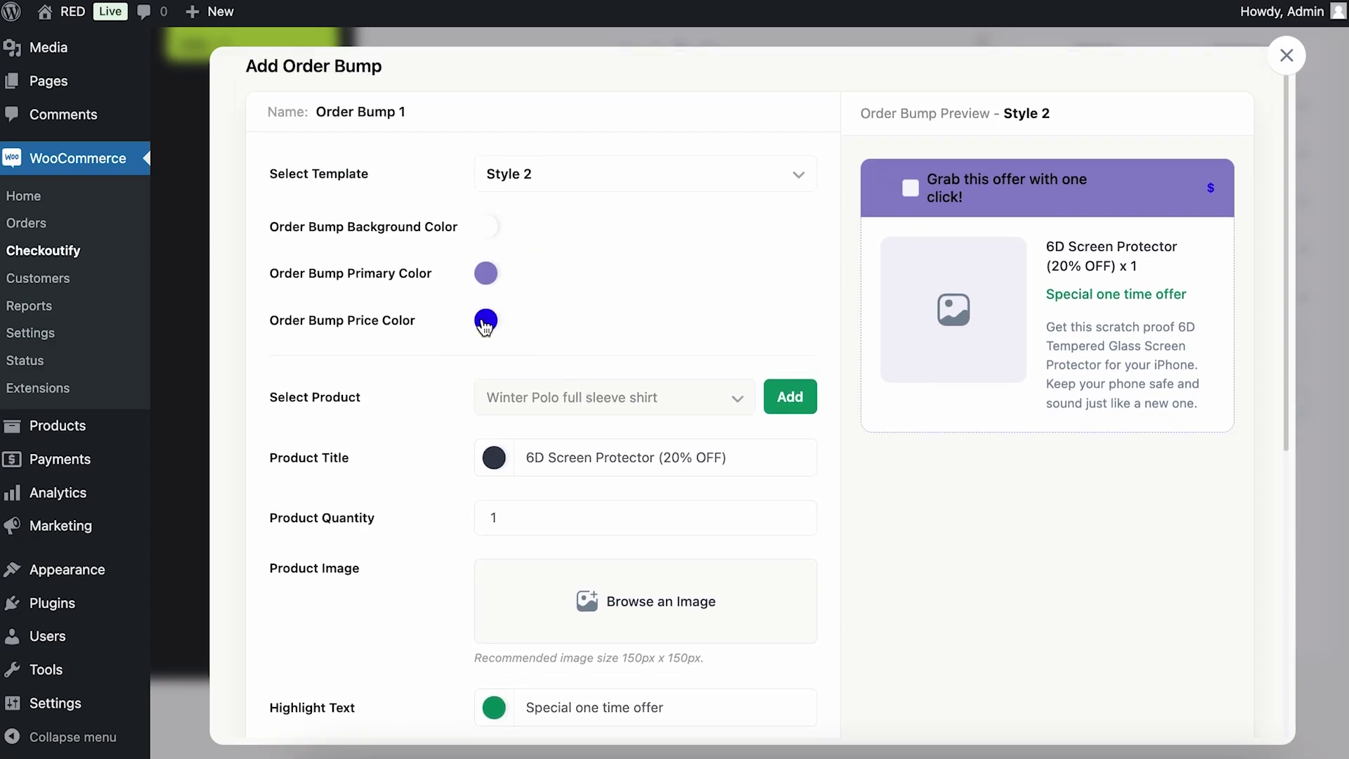
left_click(496, 322)
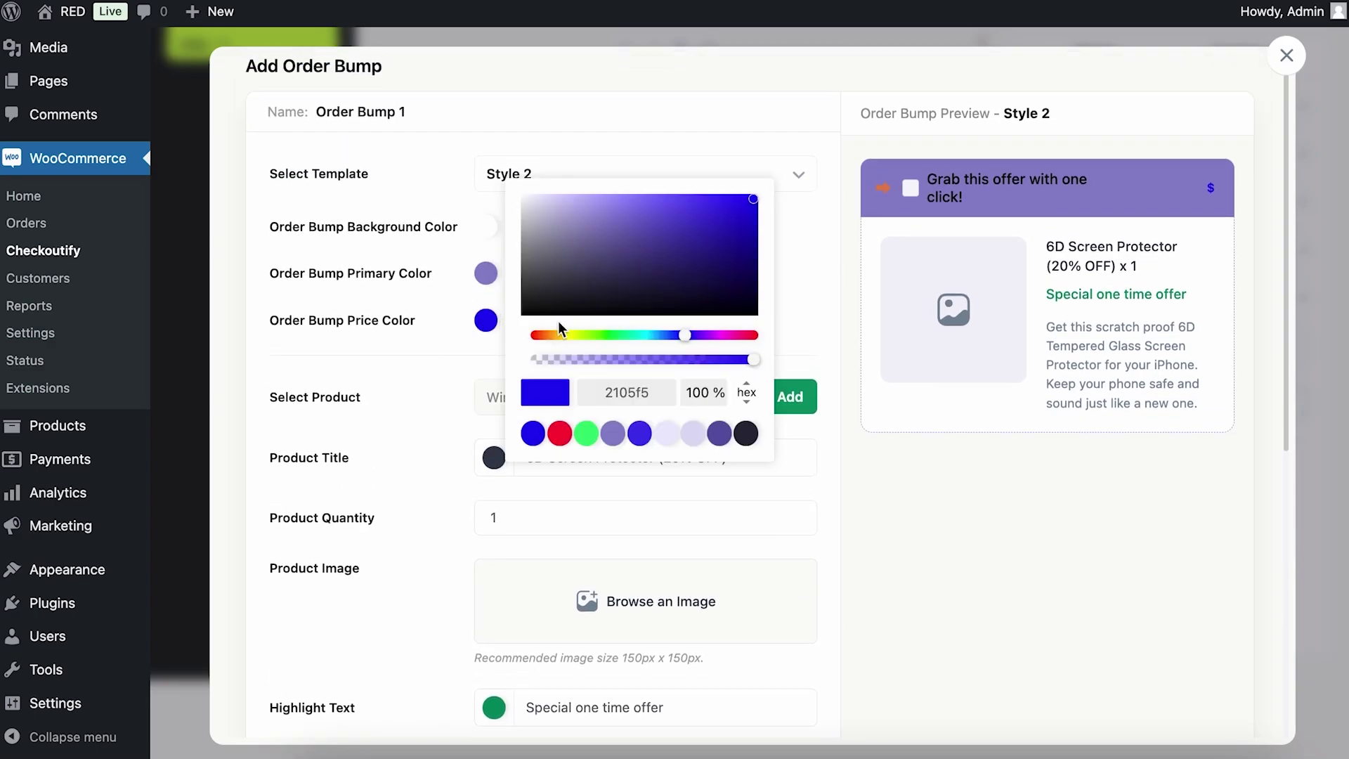
left_click(776, 168)
left_click(624, 280)
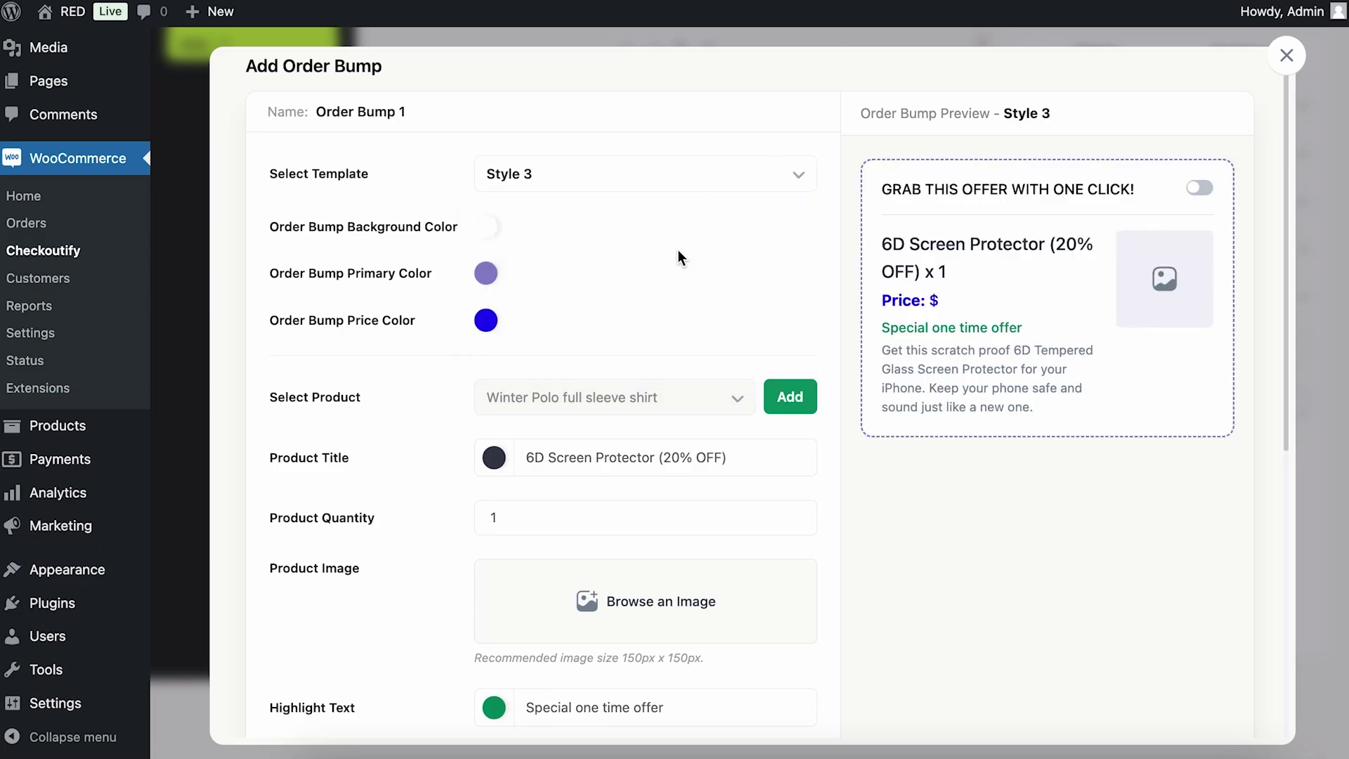
scroll(678, 255, "down", 1)
left_click(639, 353)
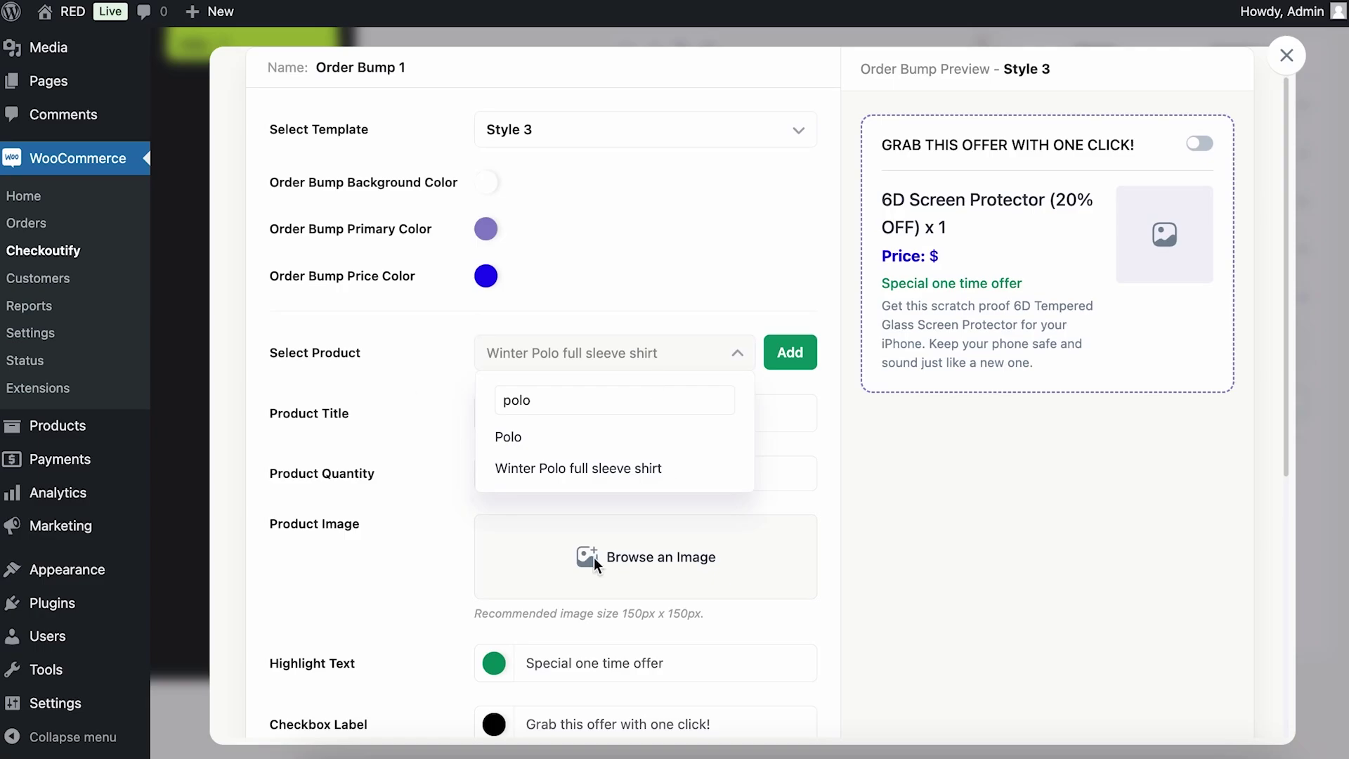
left_click(626, 484)
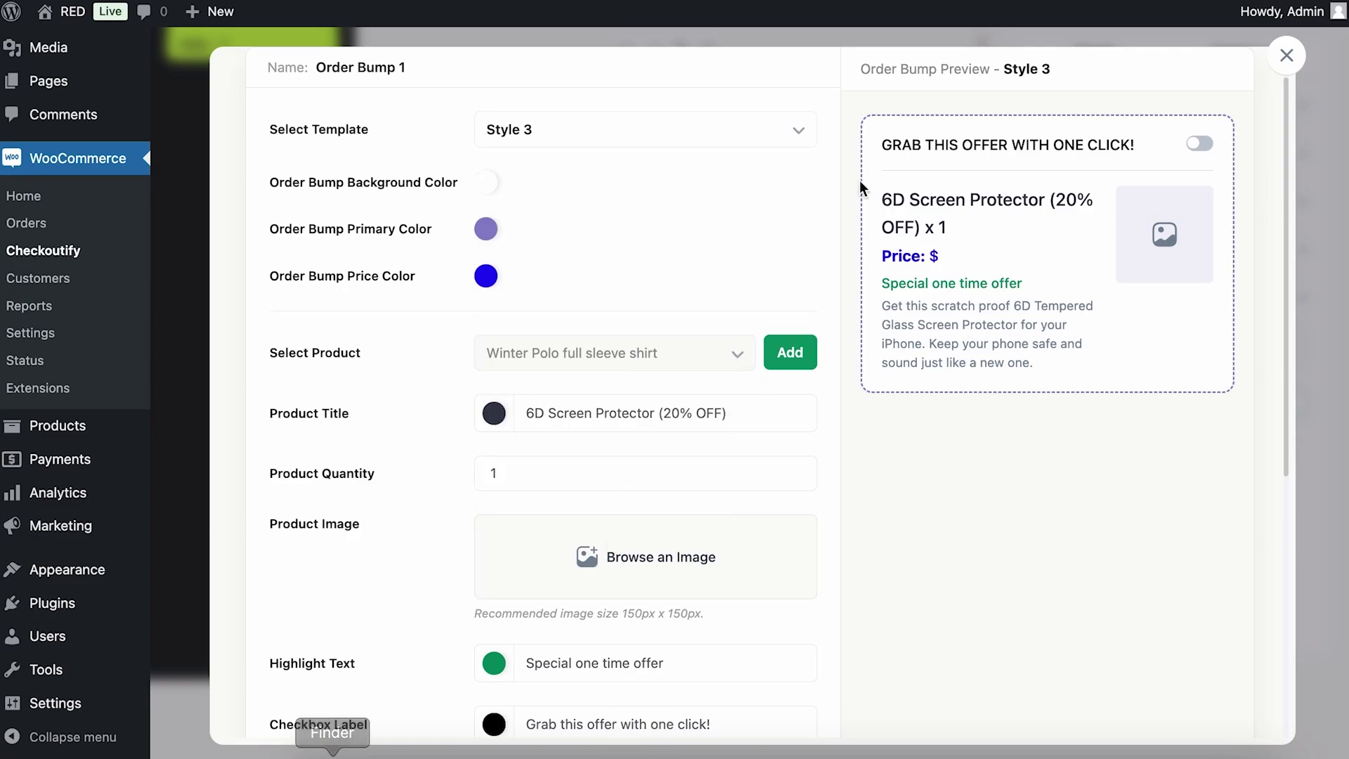
left_click(790, 353)
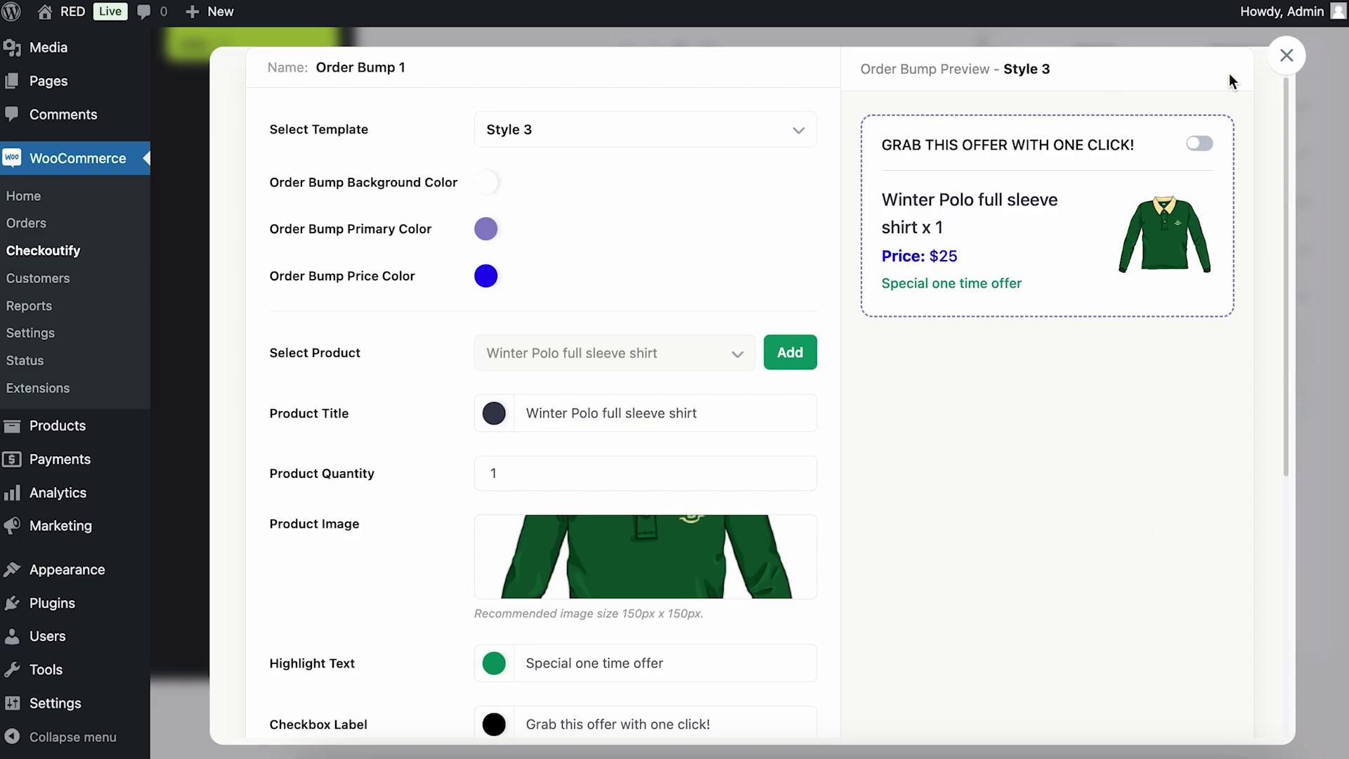
Colour the 'Special one time offer' highlight text blue and the checkbox label red.
scroll(773, 312, "down", 5)
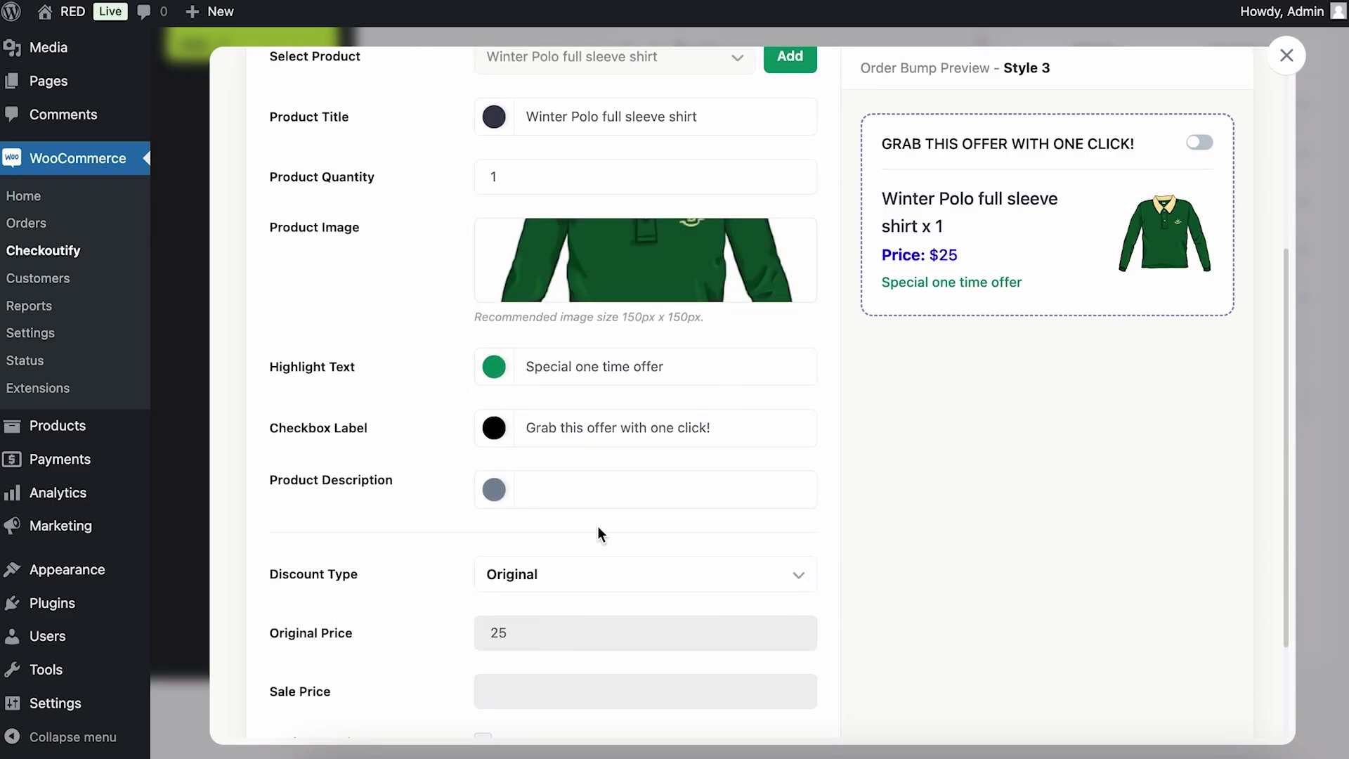
left_click(494, 367)
left_click(541, 480)
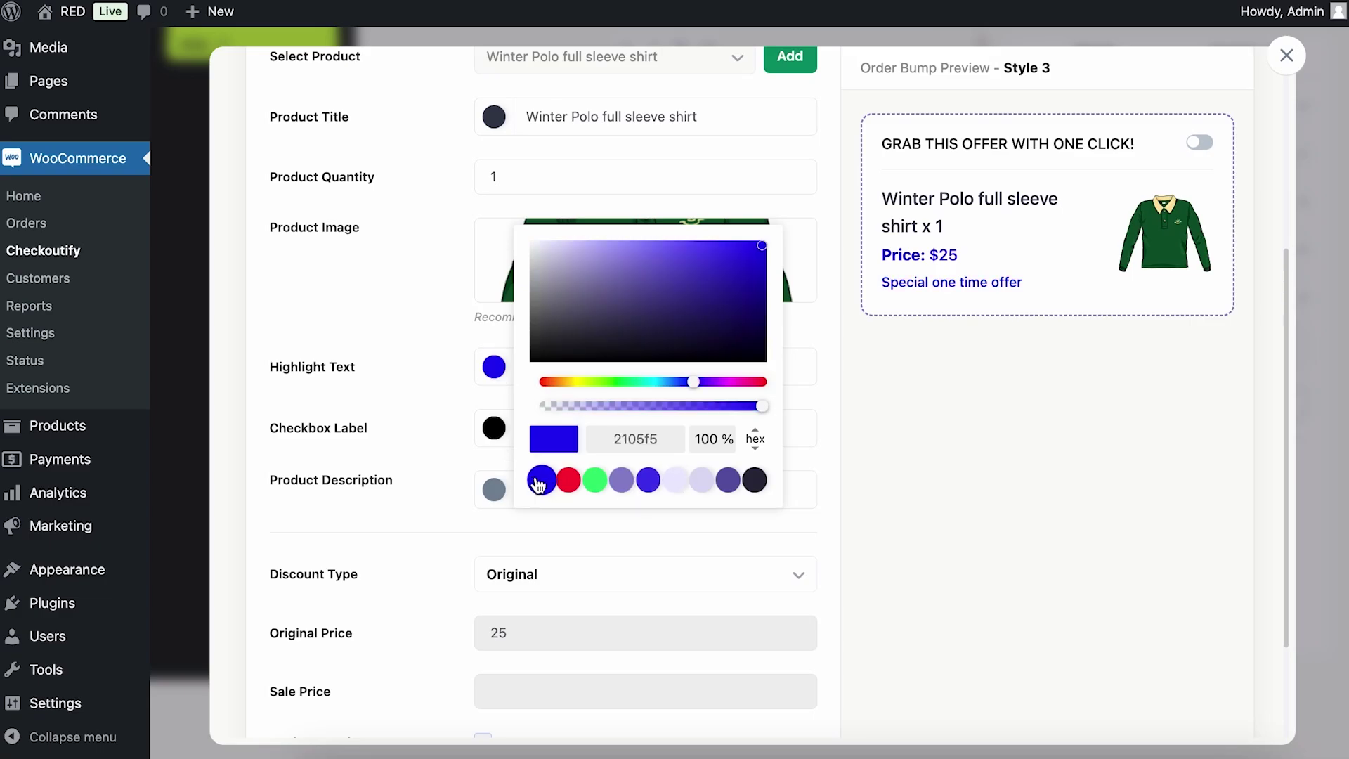
left_click(901, 416)
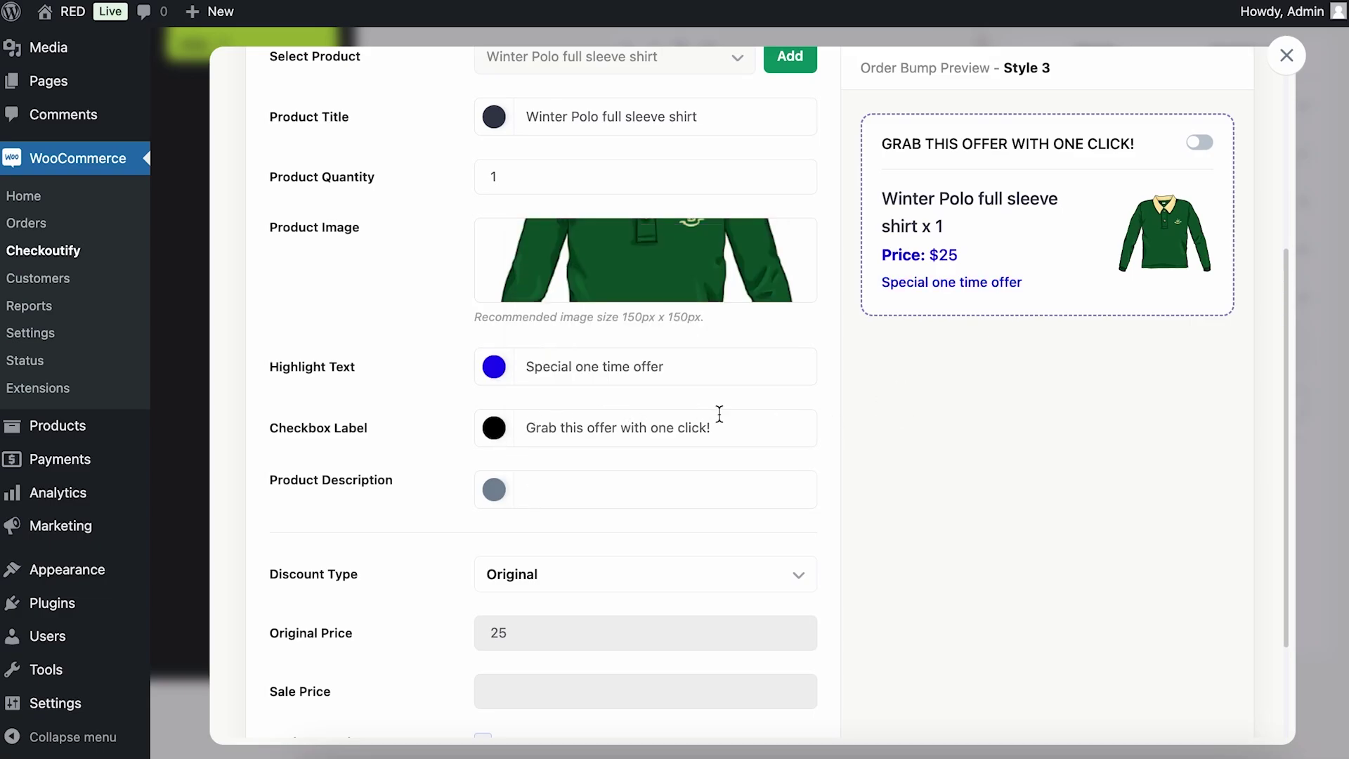
left_click(495, 430)
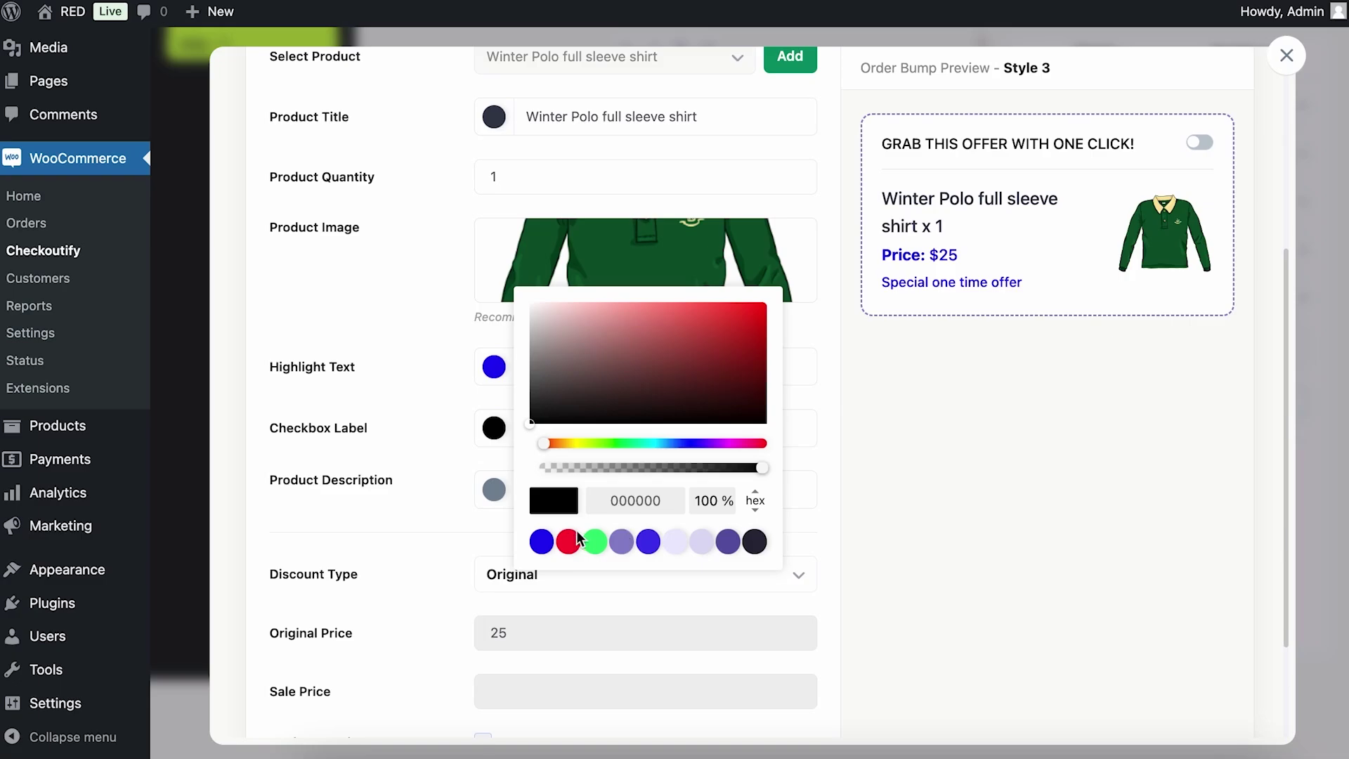
left_click(545, 543)
left_click(876, 447)
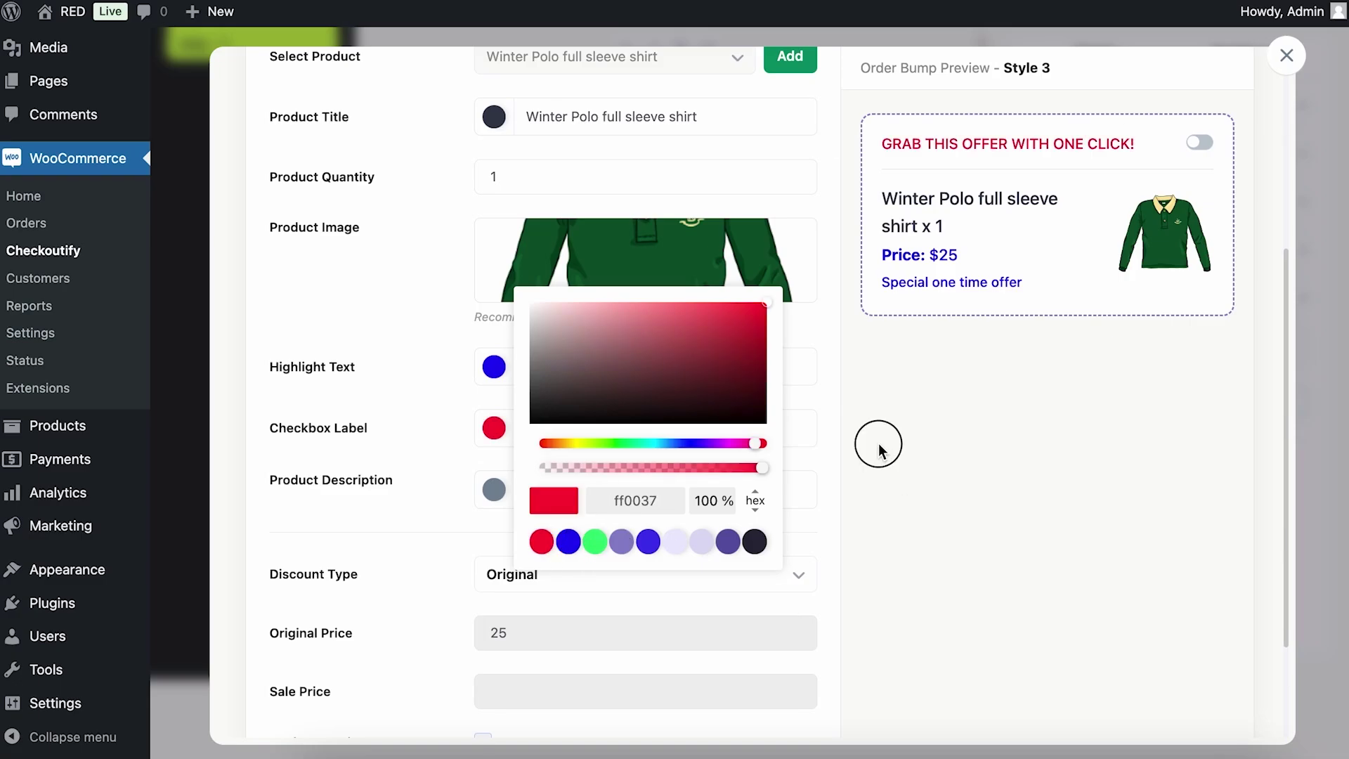
scroll(714, 437, "up", 3)
scroll(714, 448, "up", 2)
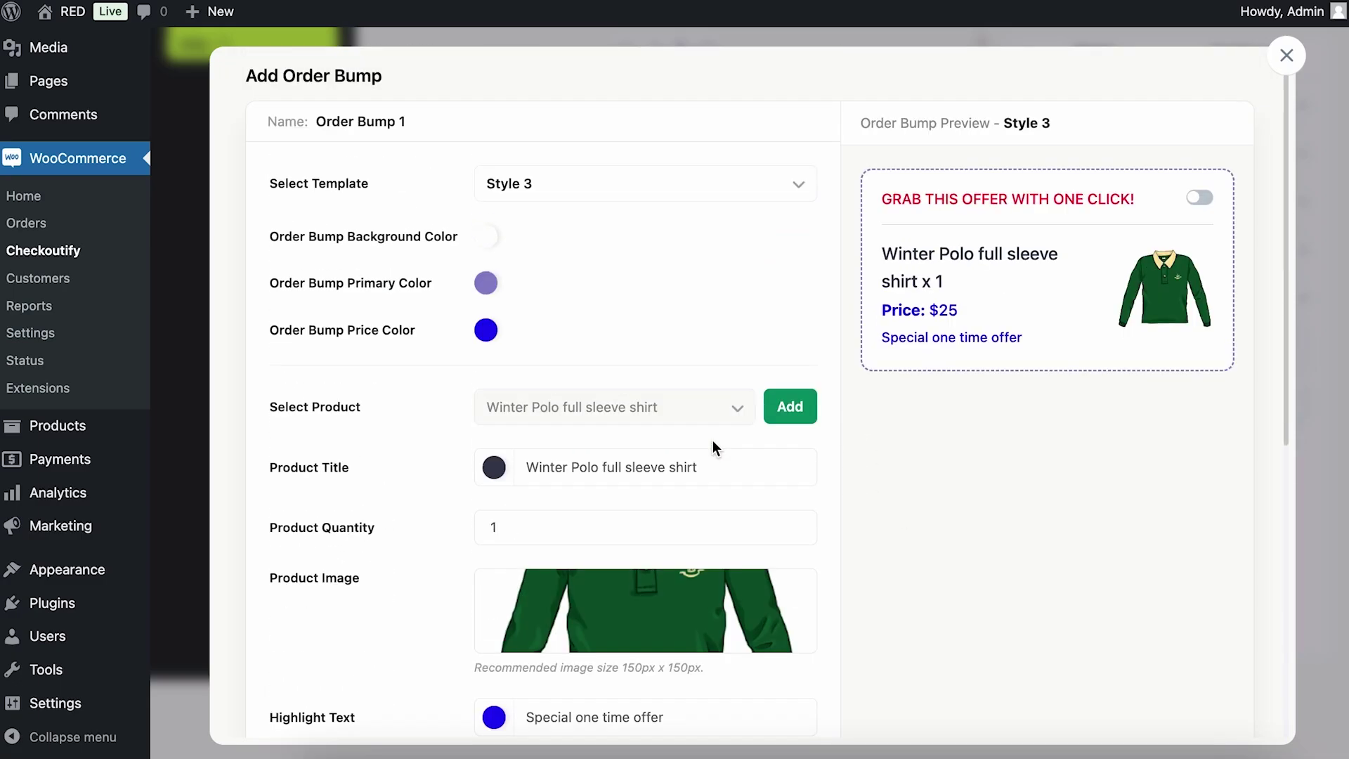
scroll(713, 440, "down", 8)
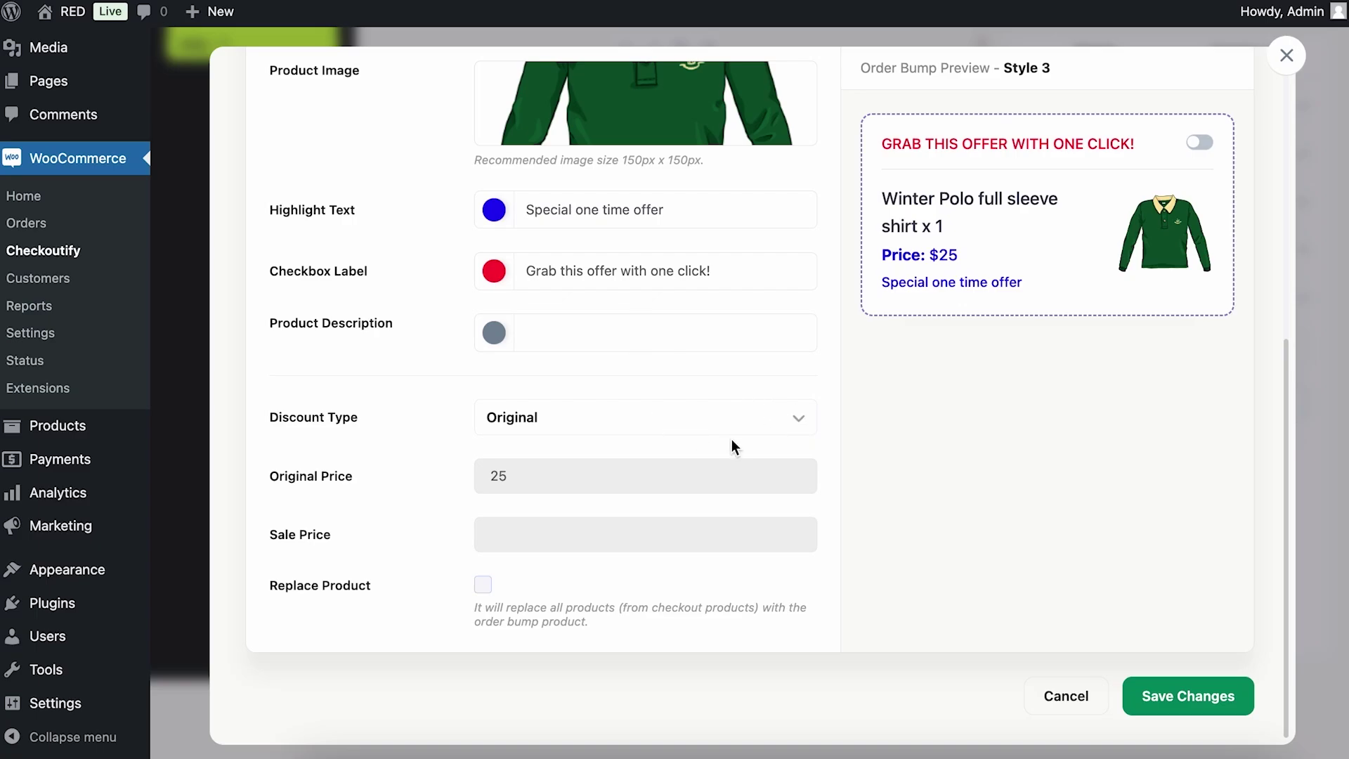
Set a Percentage discount of 10 on the regular price, making the polo $22.5.
left_click(732, 416)
left_click(659, 496)
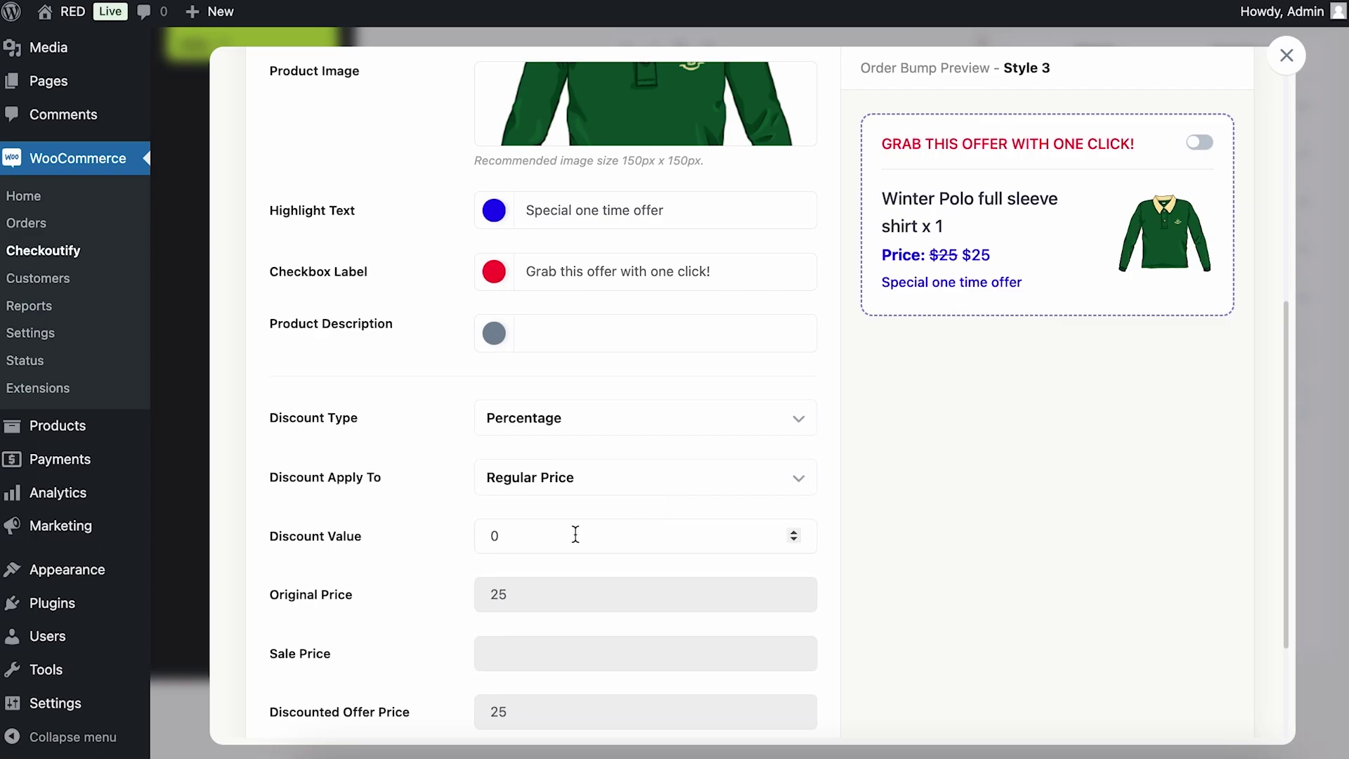
key("BackSpace")
type("10")
left_click(954, 492)
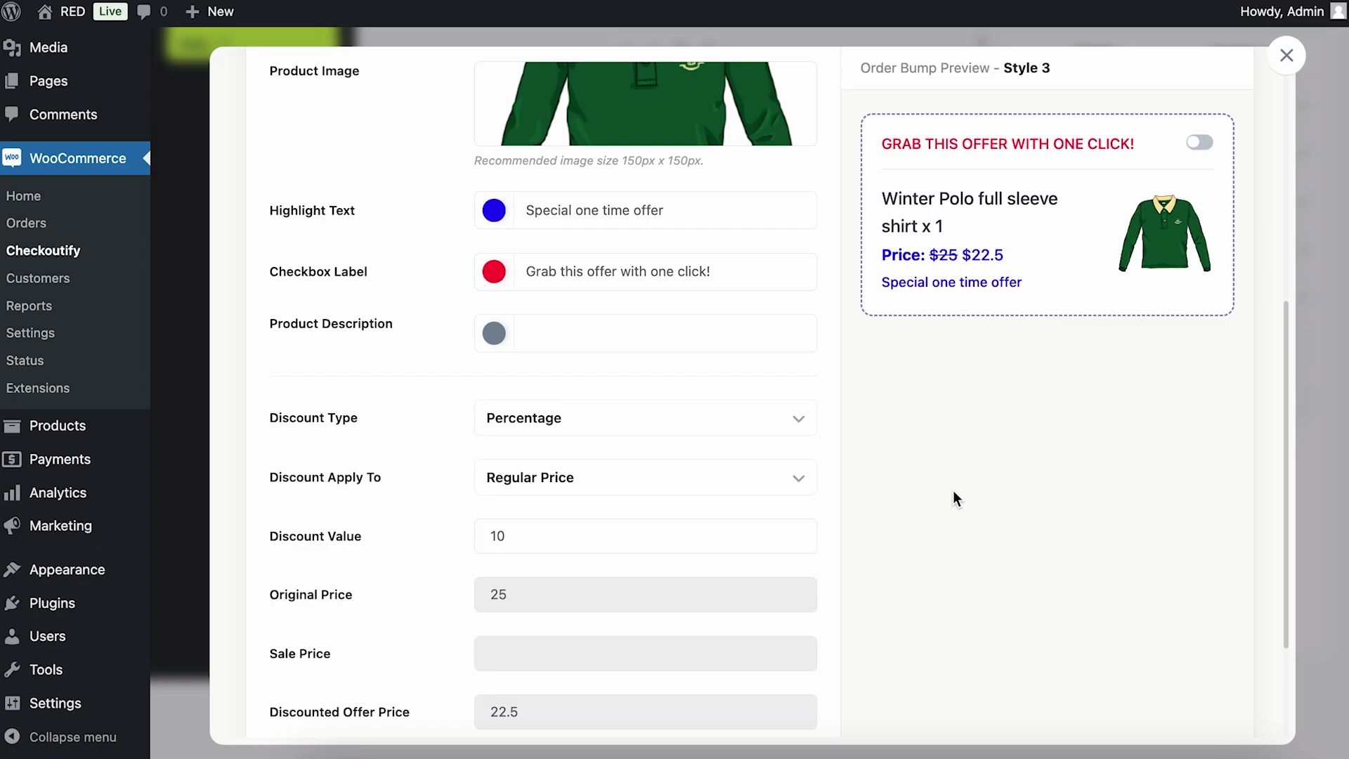
scroll(953, 490, "down", 3)
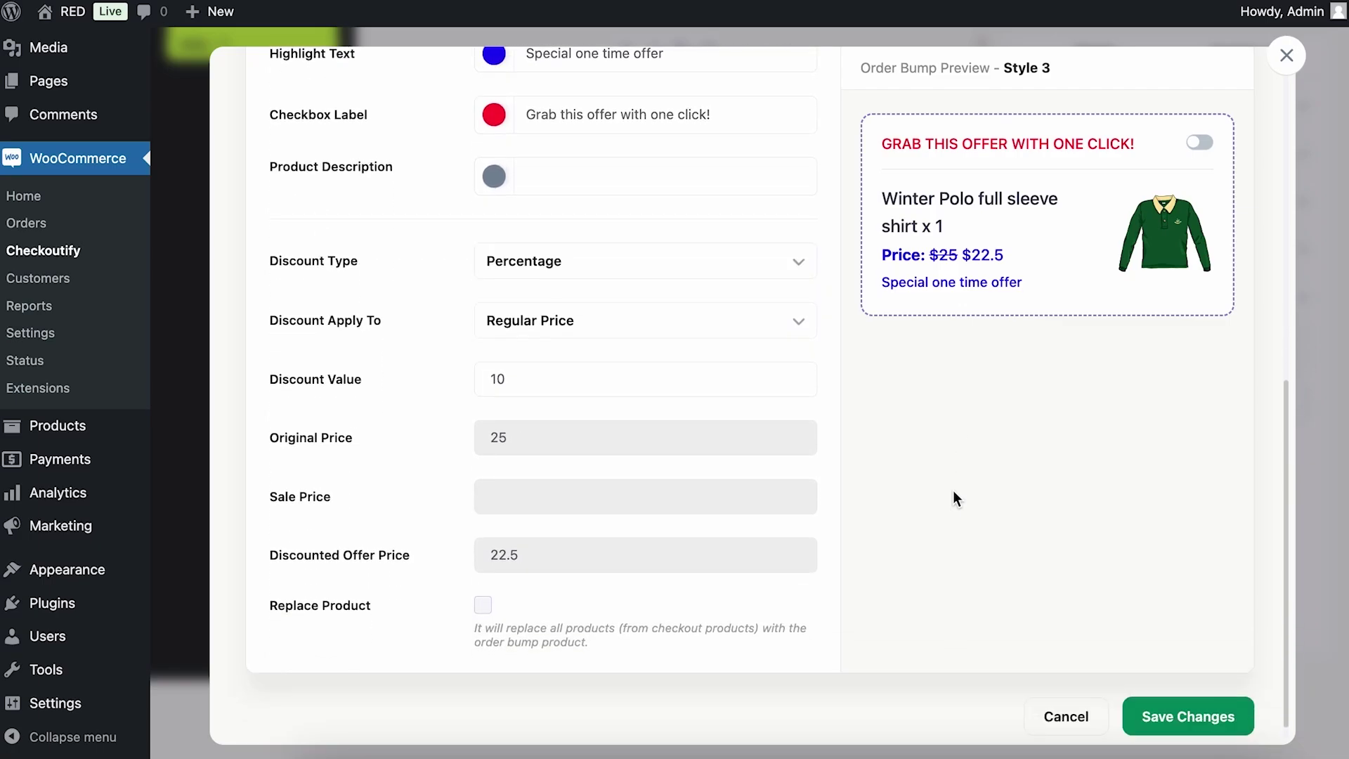
scroll(776, 340, "up", 4)
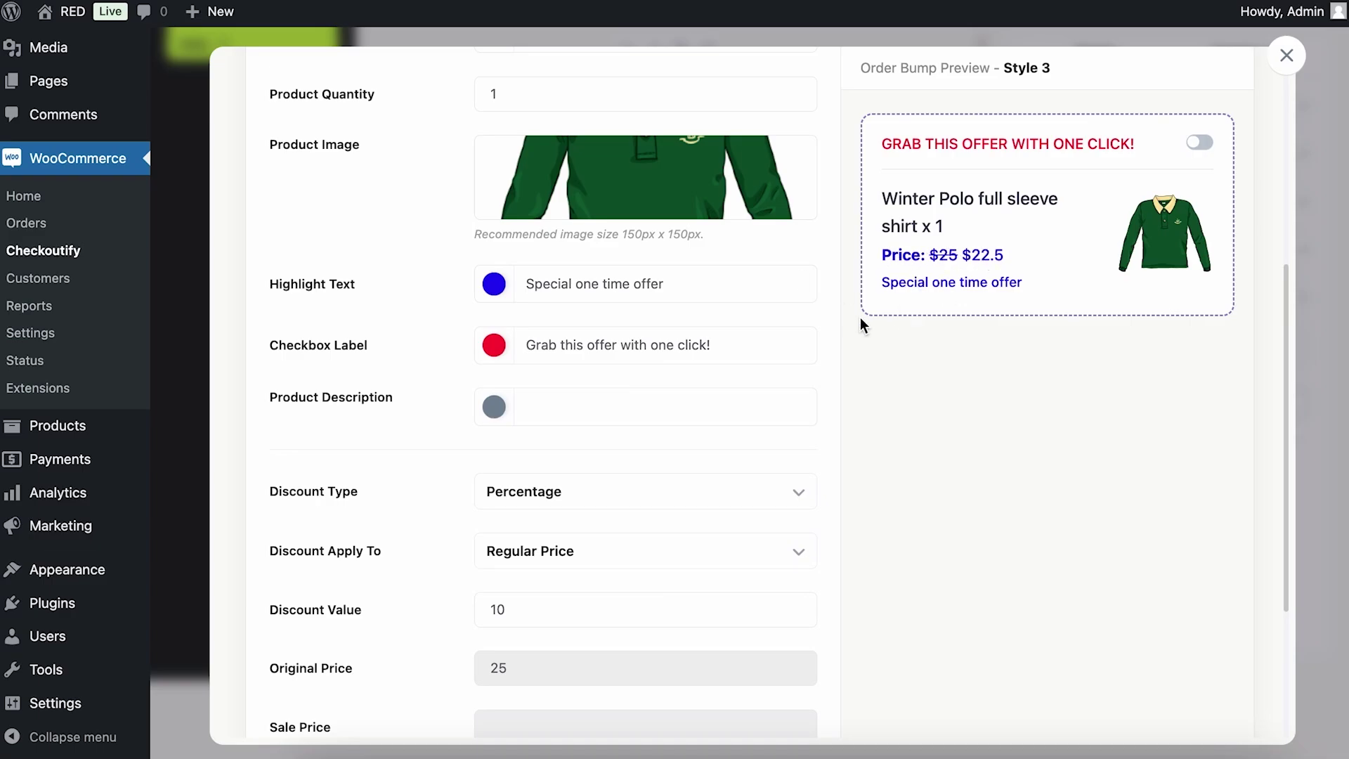
scroll(860, 317, "up", 4)
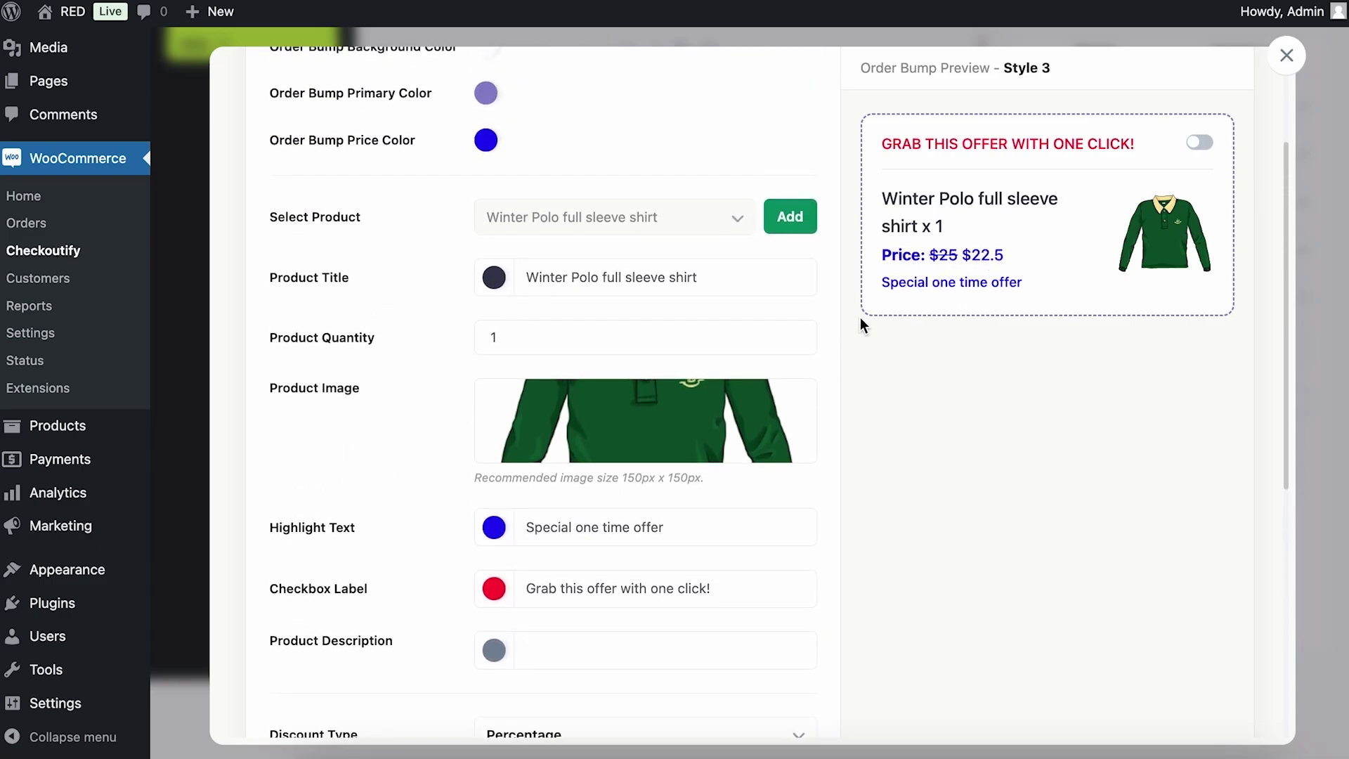
left_click(624, 347)
type("4")
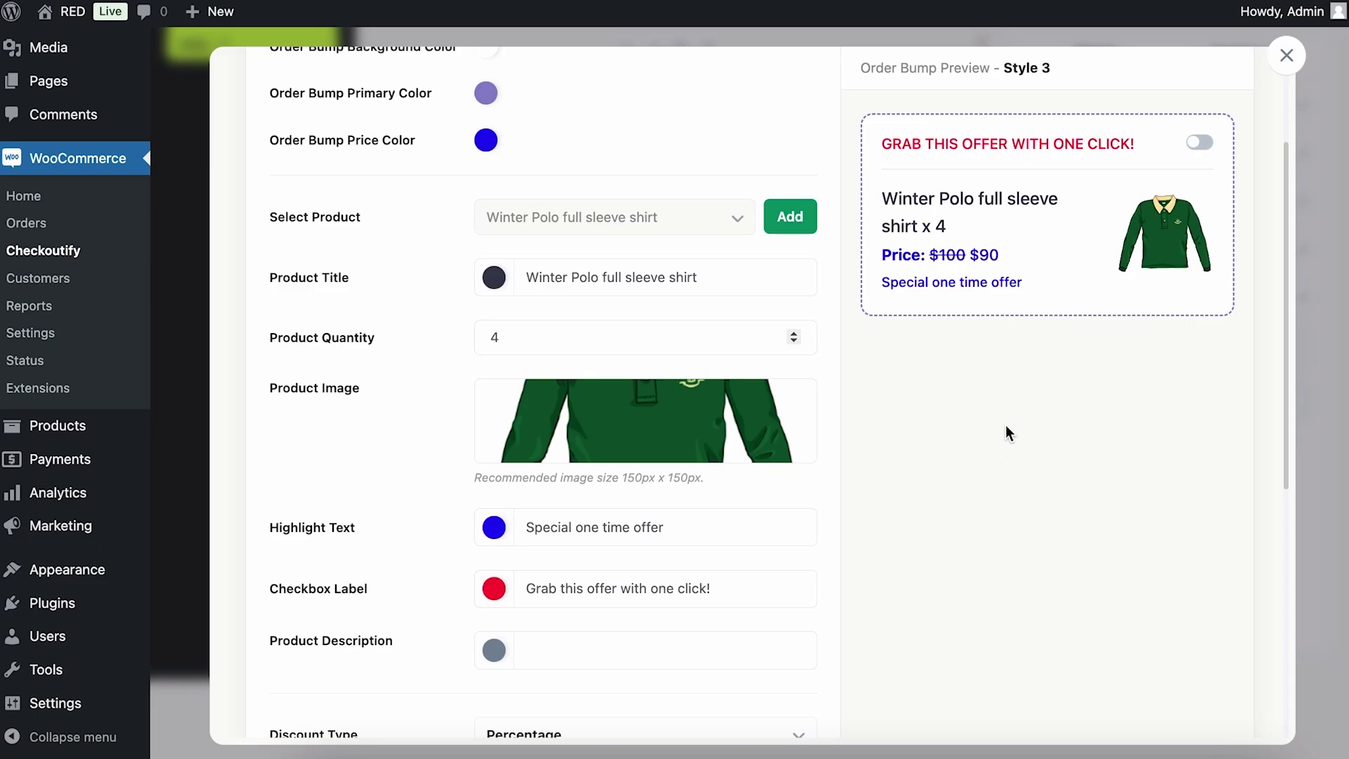
type("1")
key("BackSpace")
key("BackSpace")
type("1")
scroll(1076, 383, "down", 7)
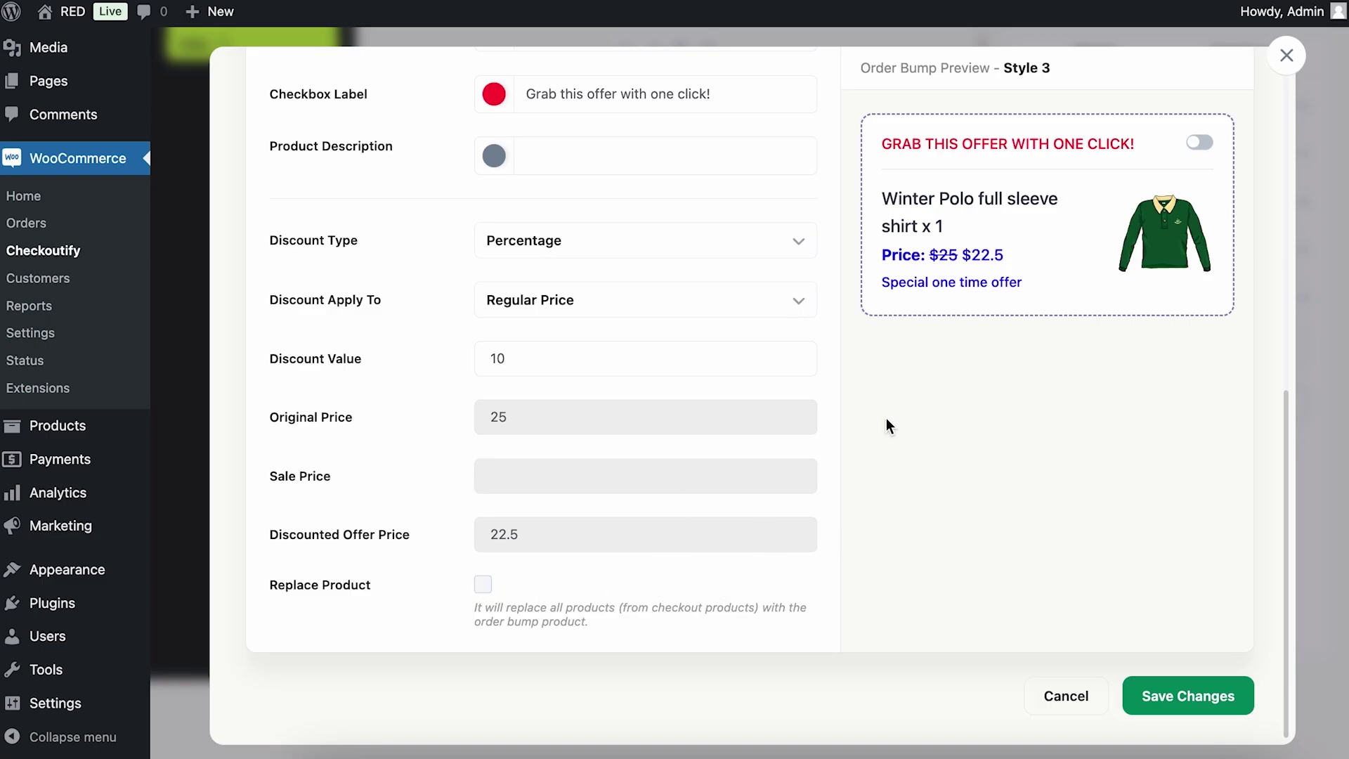
Make the polo replace all checkout products and keep a Percentage discount of 10.
left_click(485, 585)
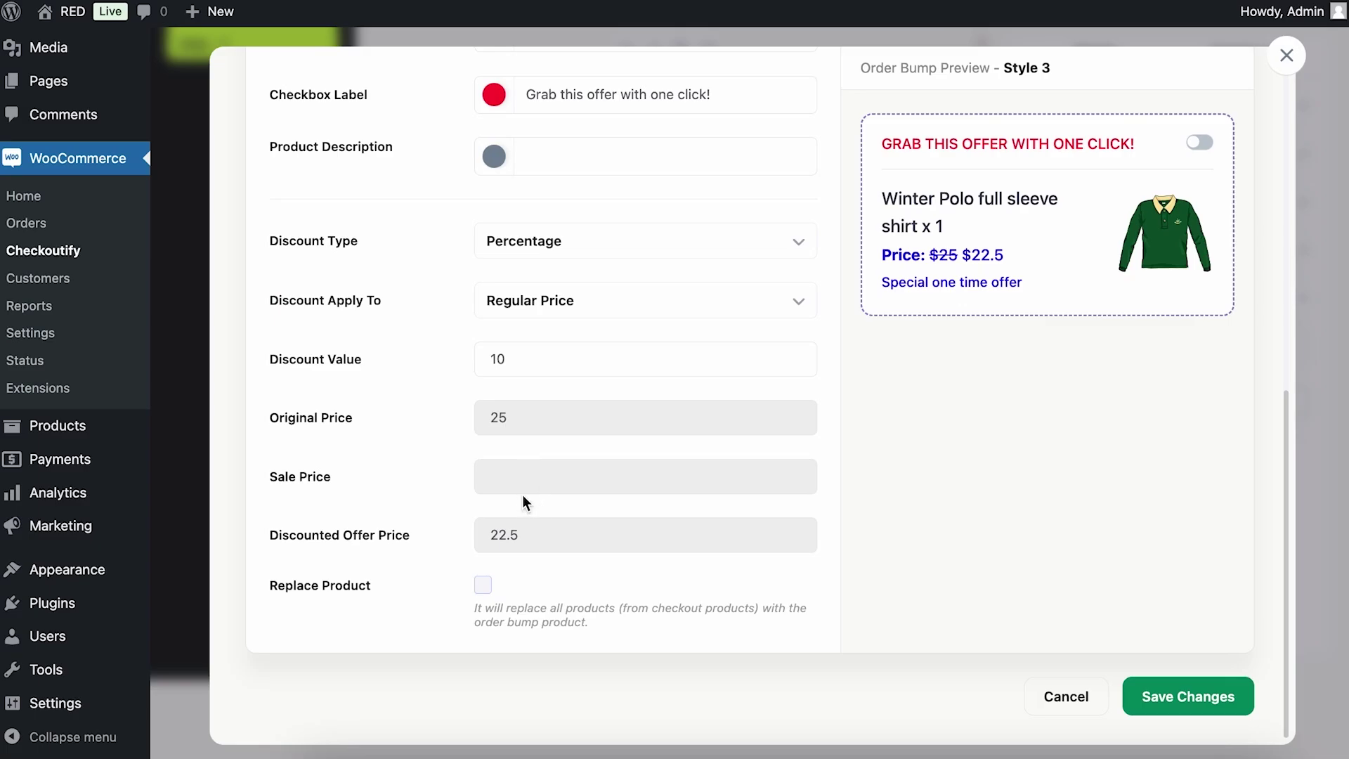
left_click(642, 232)
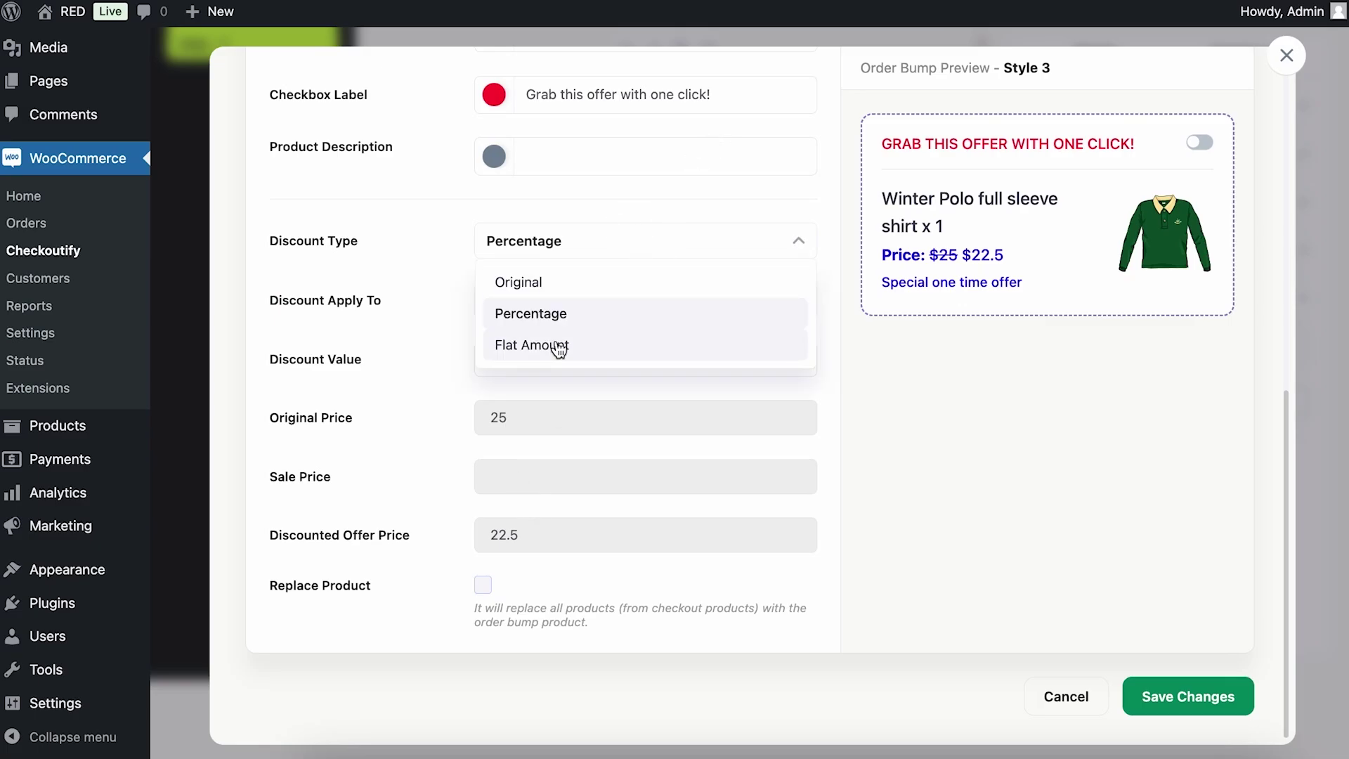
left_click(560, 347)
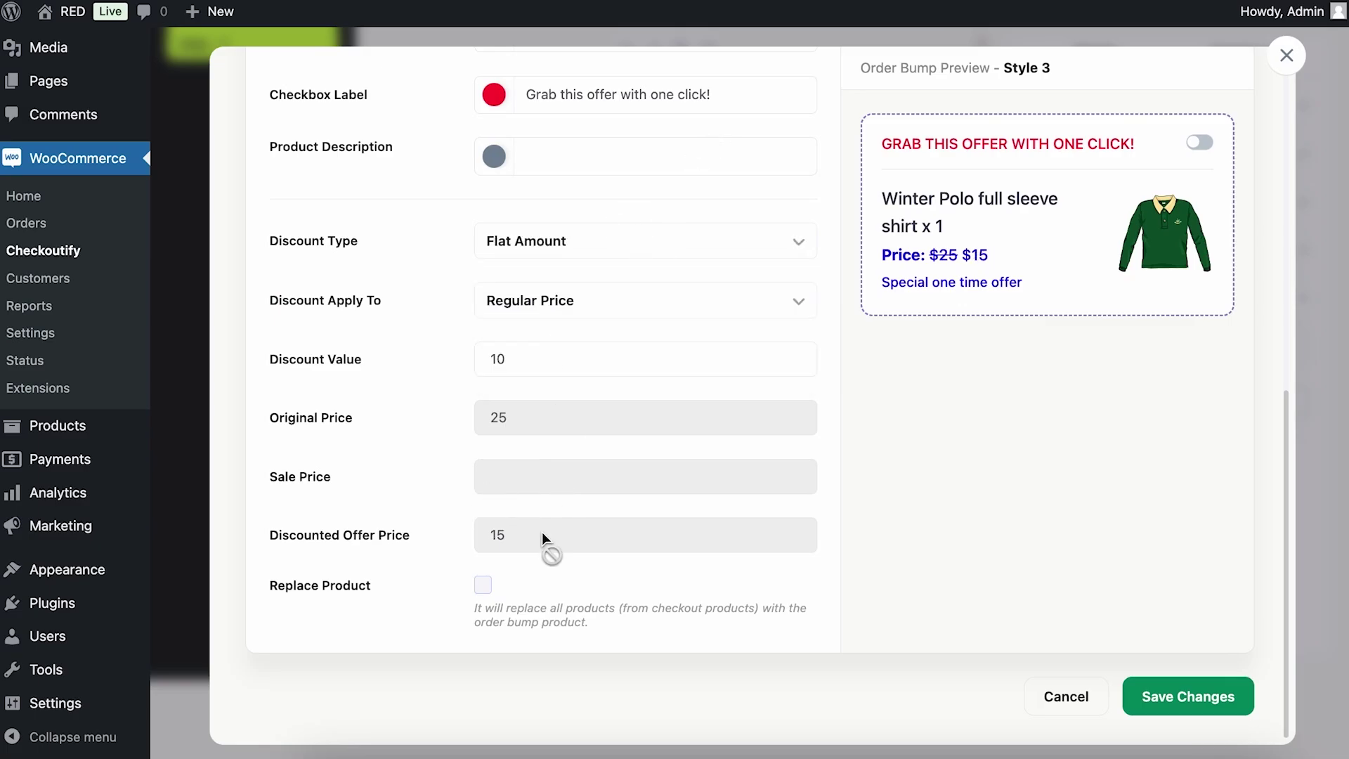
left_click(566, 247)
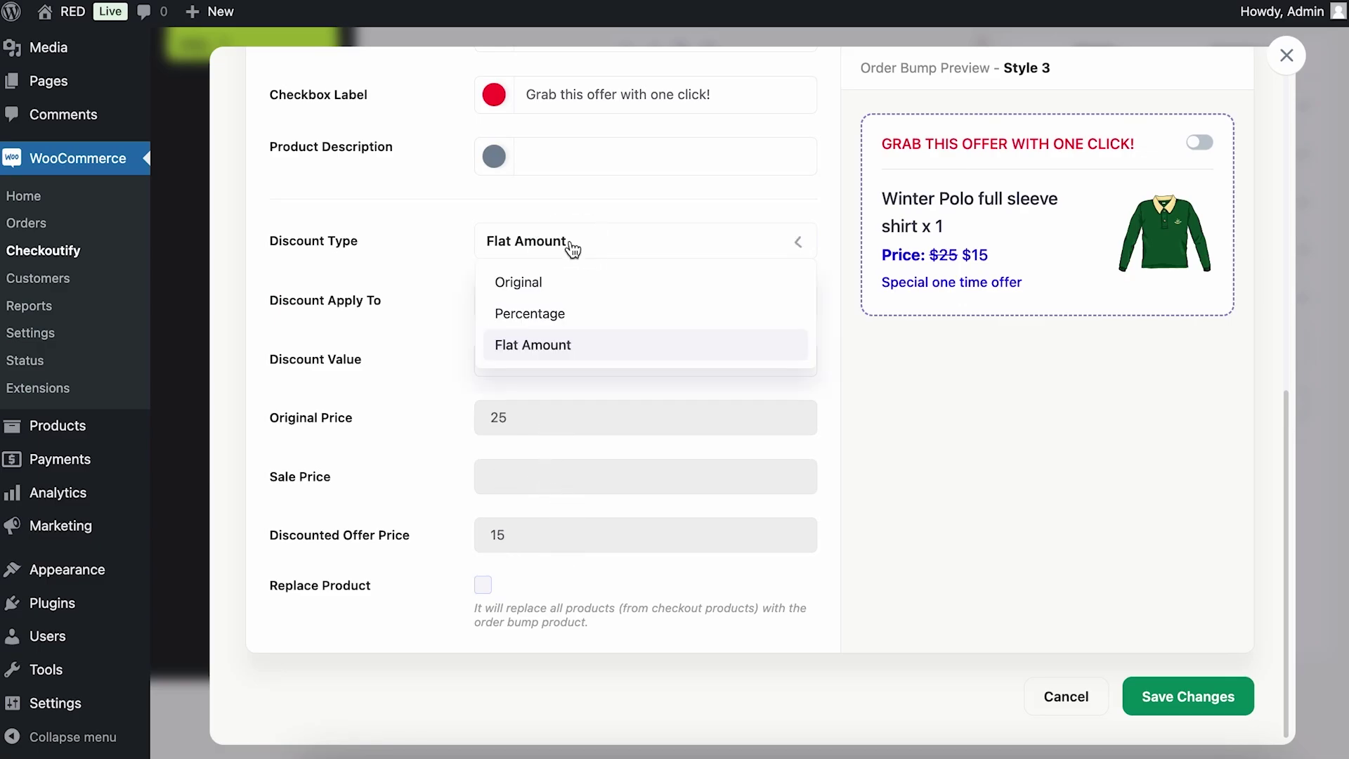
left_click(549, 314)
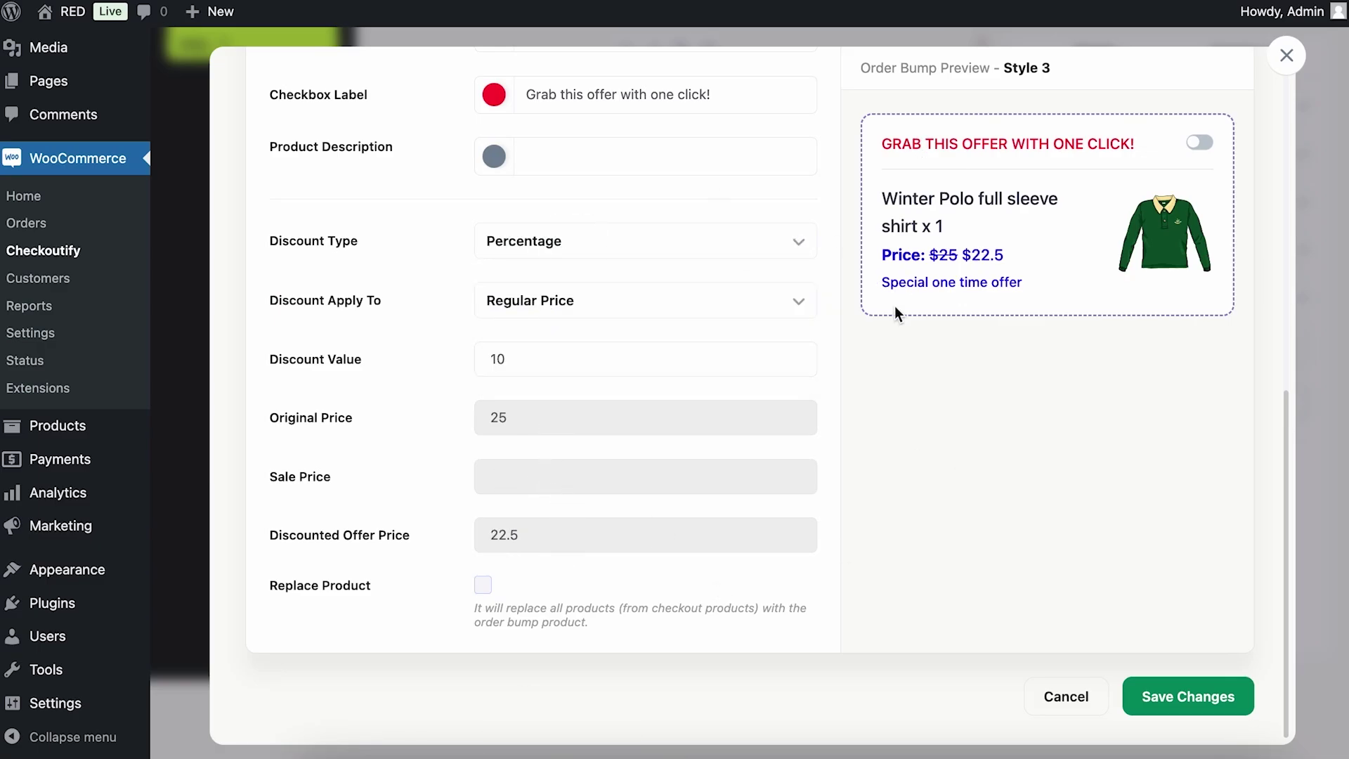
scroll(922, 366, "up", 10)
scroll(922, 365, "down", 10)
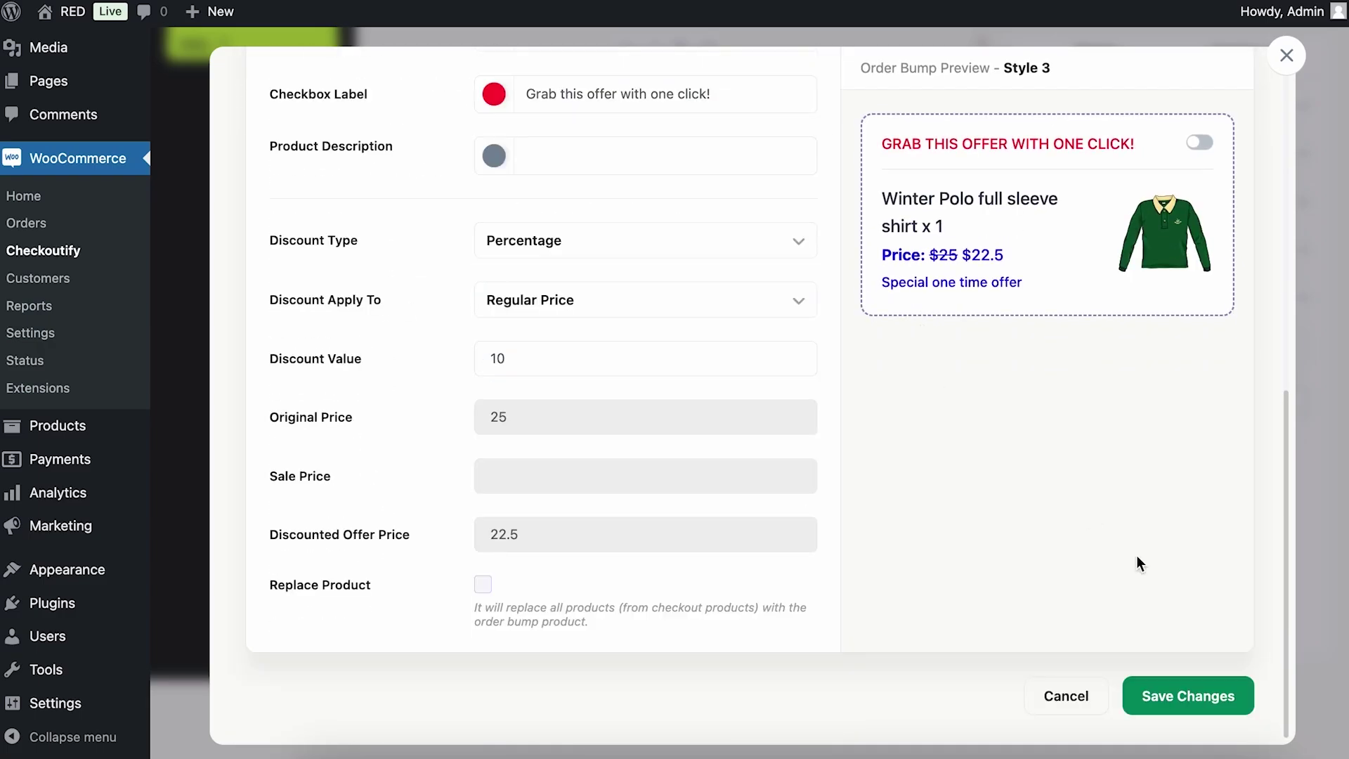
Save the order bump and place its card below Place order in the checkout form.
left_click(1166, 698)
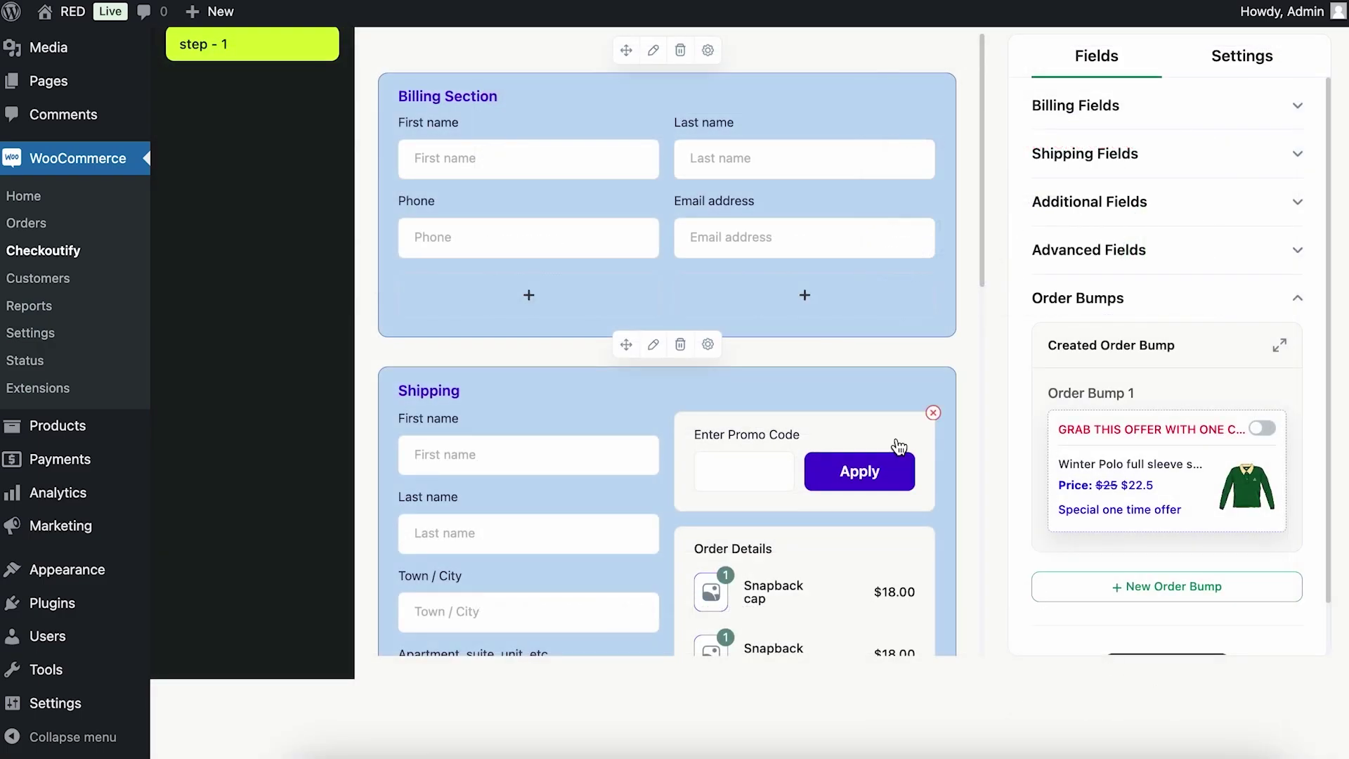
scroll(895, 443, "down", 5)
scroll(900, 448, "down", 1)
scroll(894, 445, "up", 5)
scroll(952, 527, "down", 8)
left_click_drag(1146, 448, 788, 445)
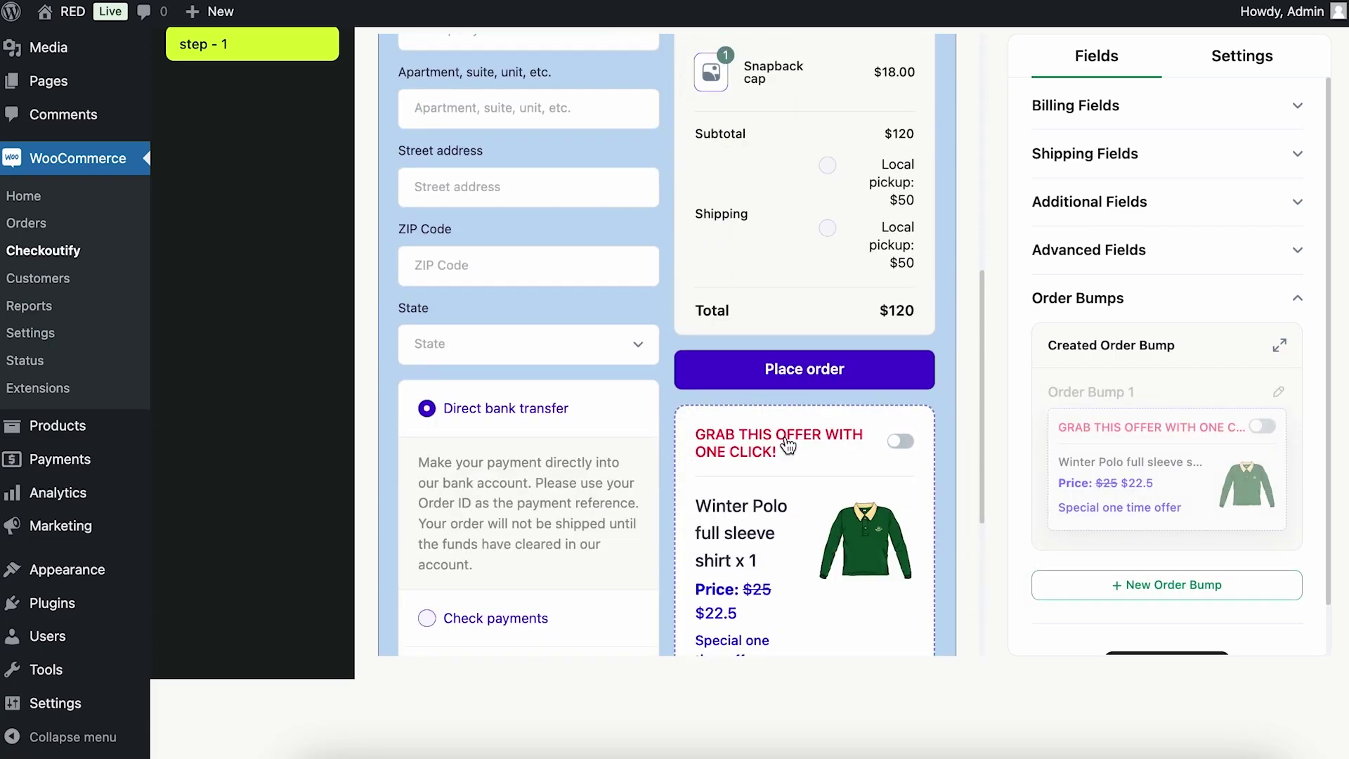
Check the Winter Polo bump ($25 → $22.5) below Place order, then update the checkout.
scroll(788, 447, "down", 5)
scroll(789, 492, "up", 10)
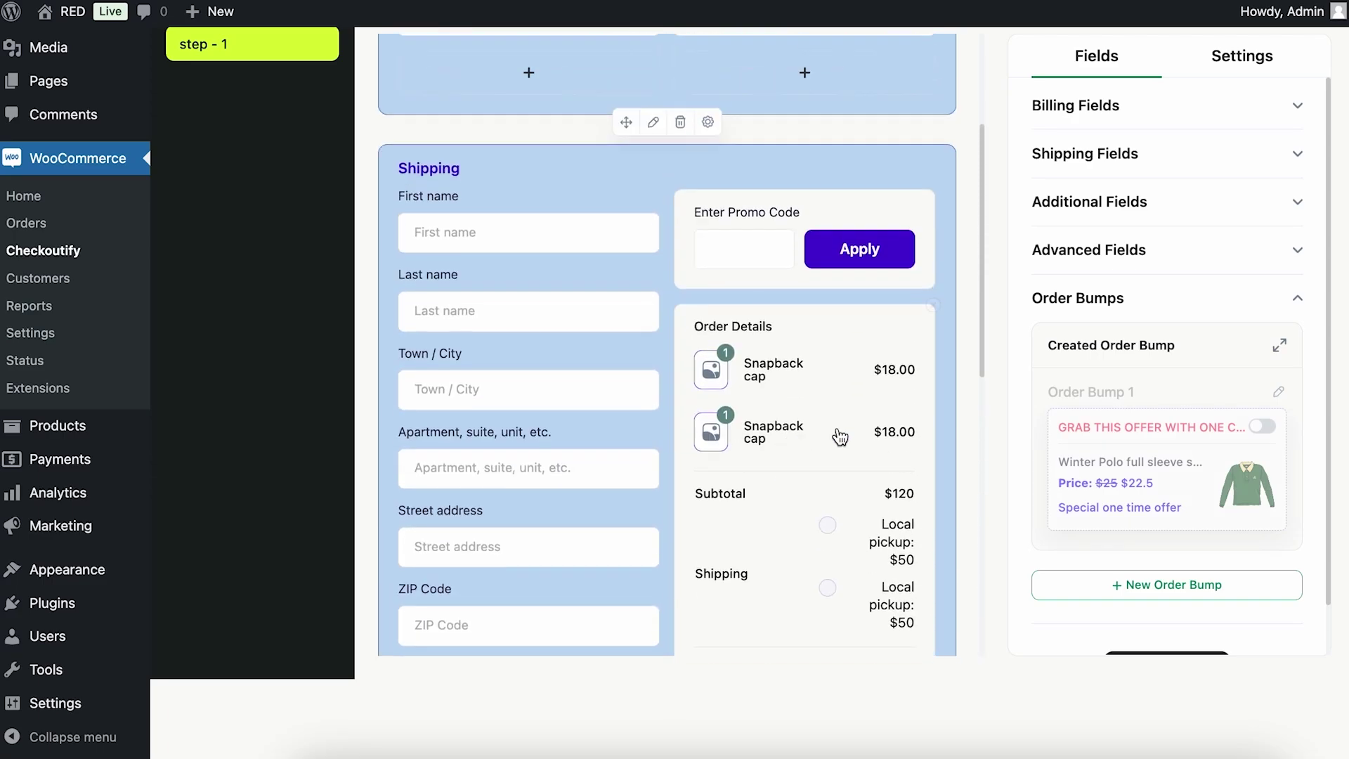
scroll(791, 211, "down", 8)
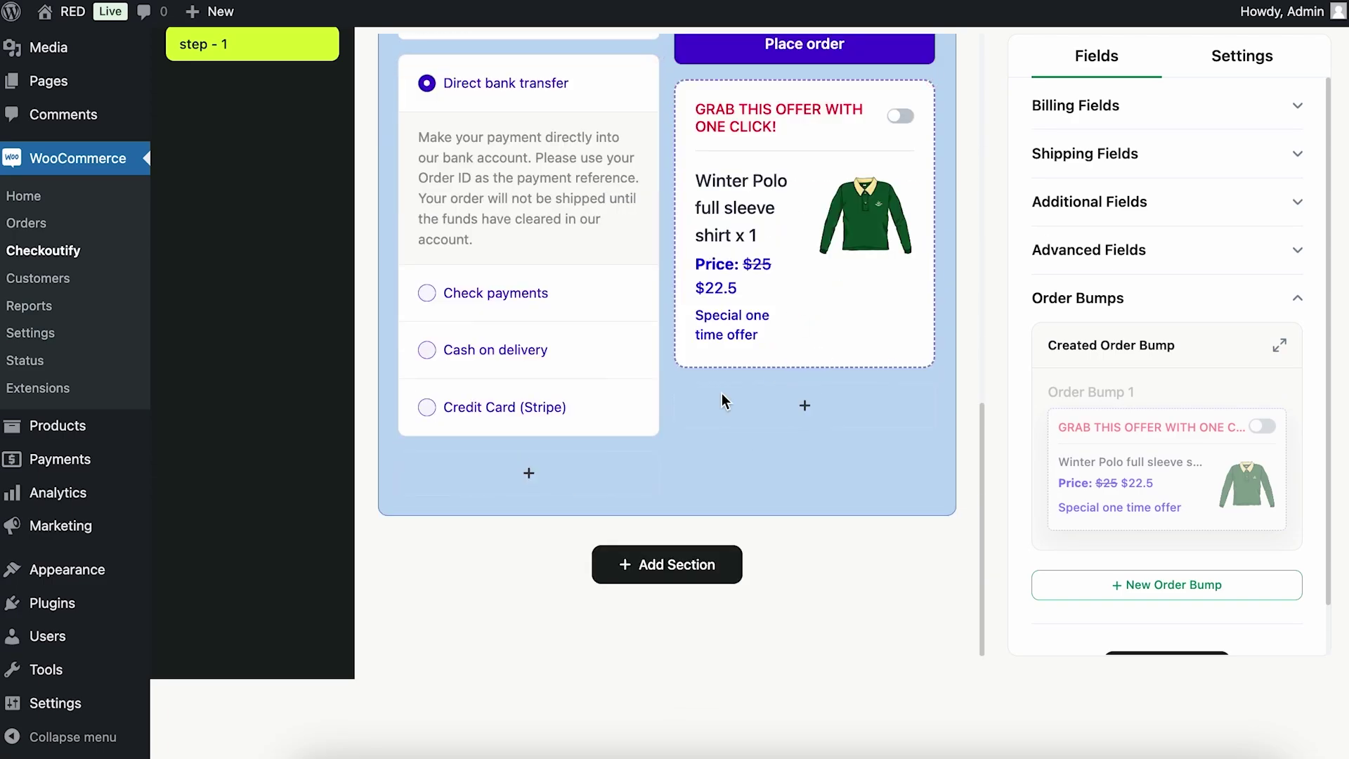
scroll(722, 397, "up", 10)
scroll(723, 396, "up", 2)
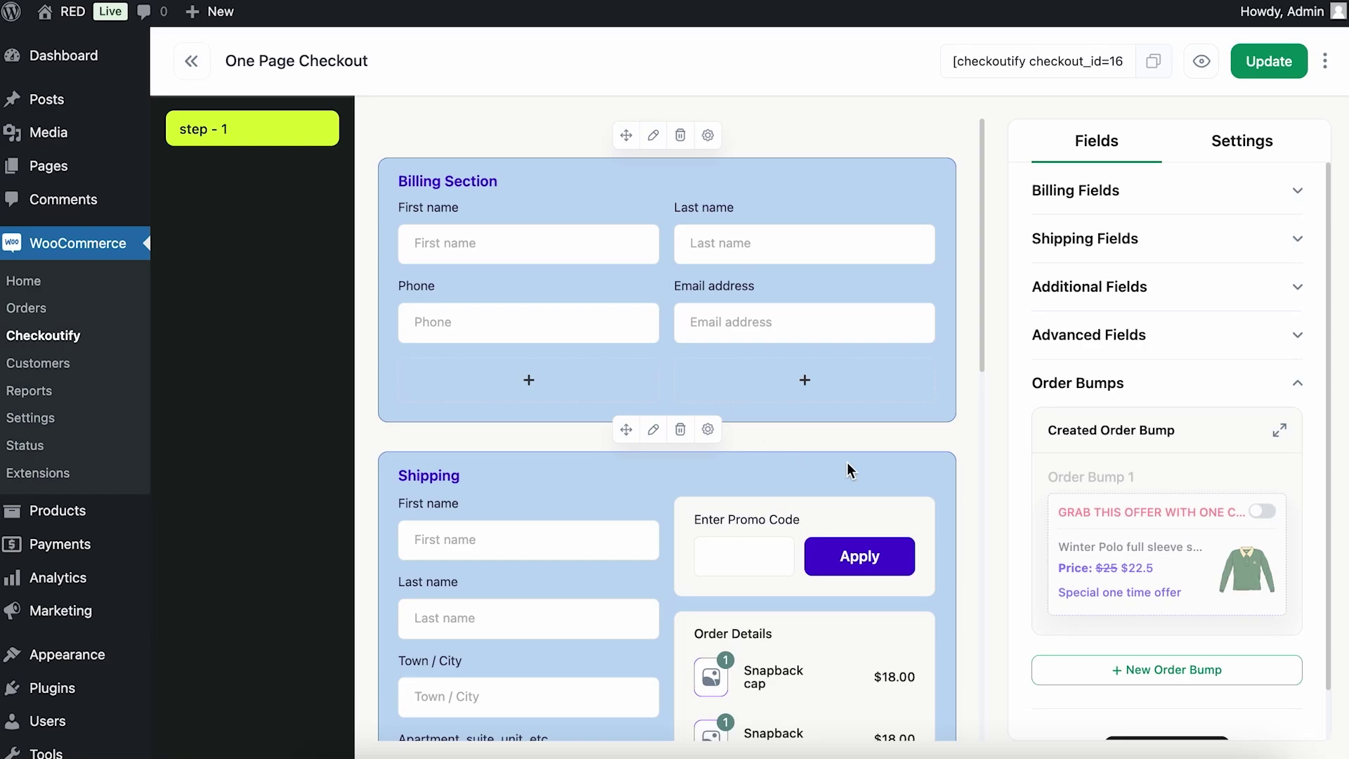
scroll(846, 461, "down", 7)
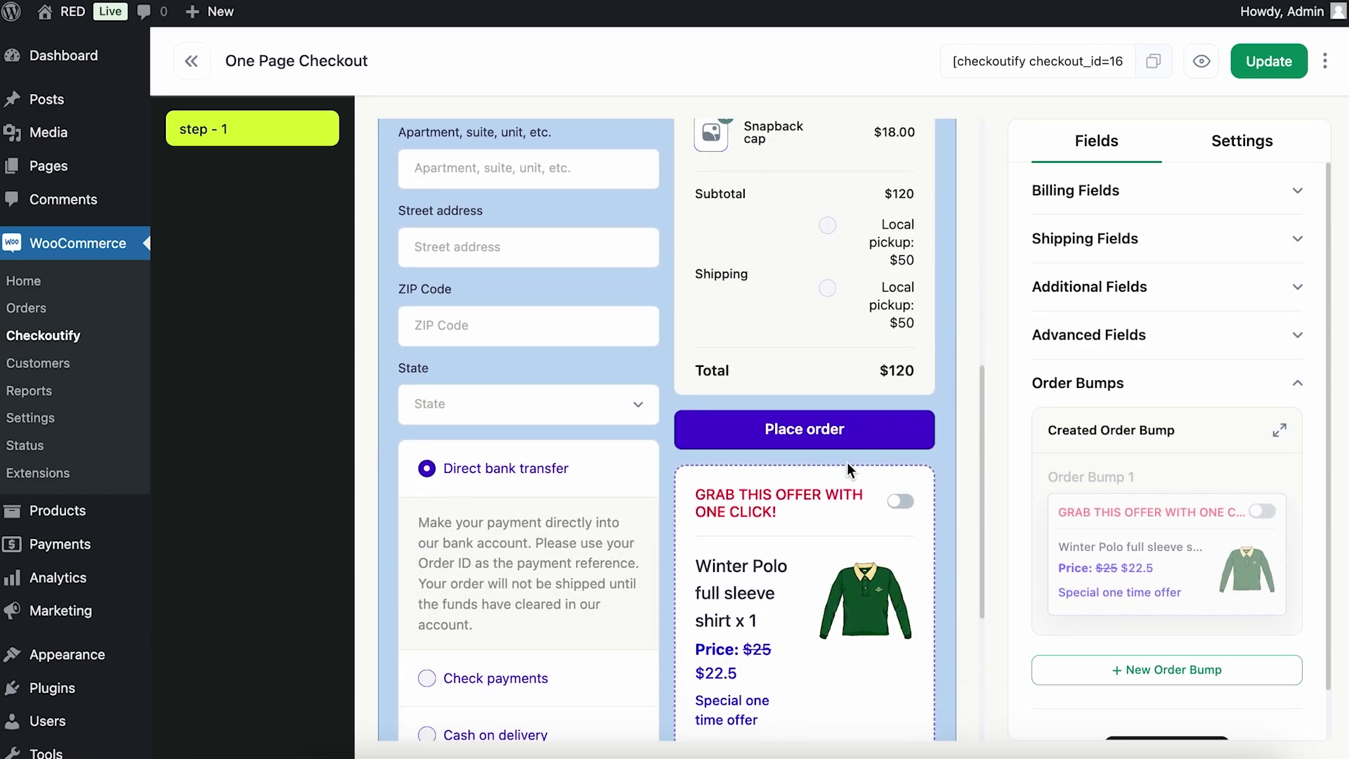
scroll(846, 462, "up", 7)
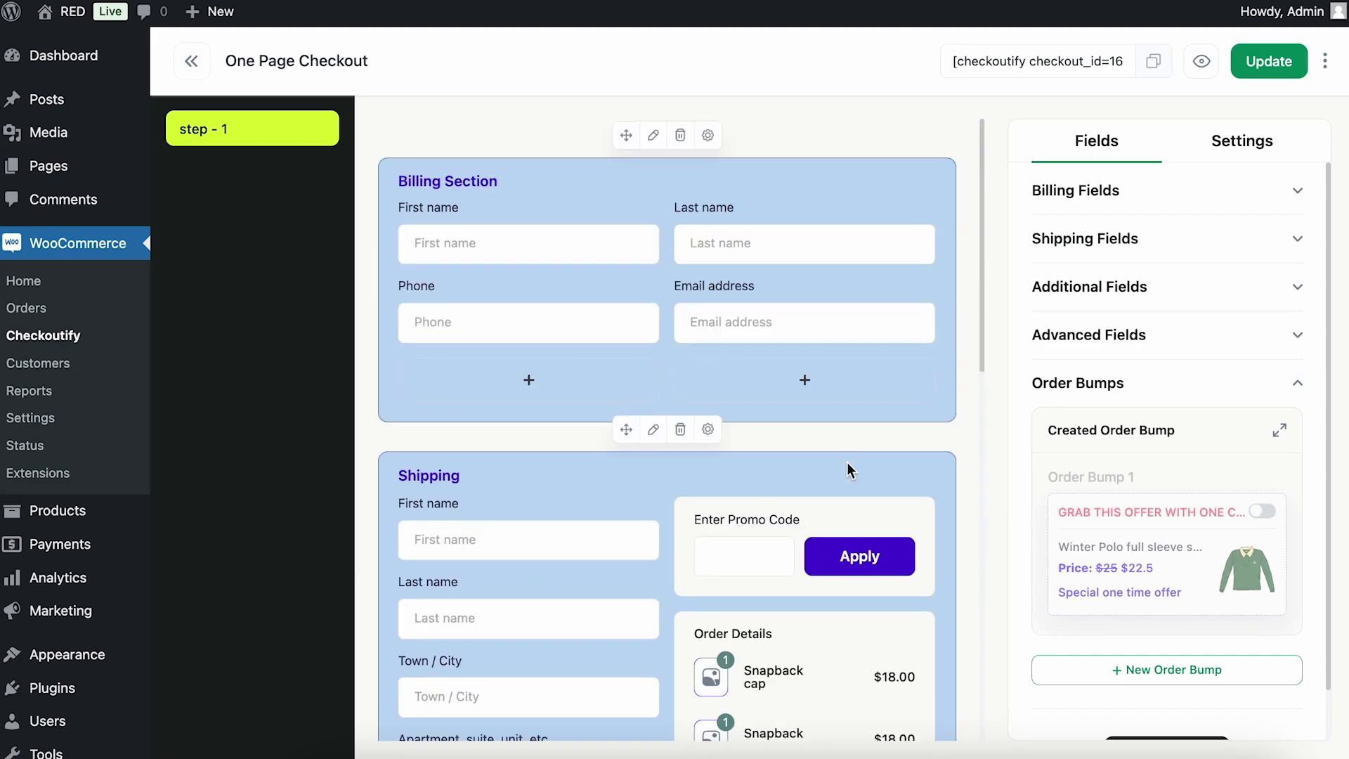
scroll(846, 461, "down", 10)
left_click(1289, 84)
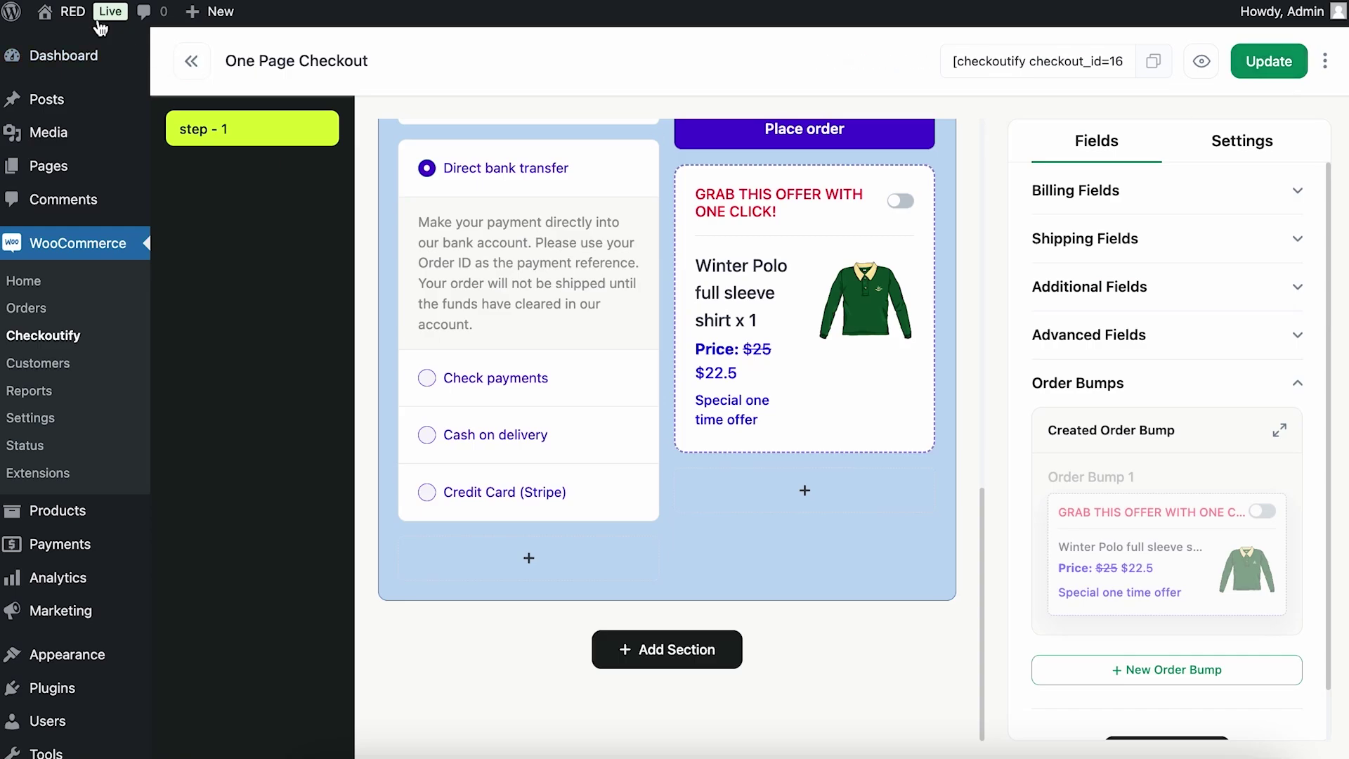
Open the live store in a new tab from the admin bar's store link.
mouse_move(83, 14)
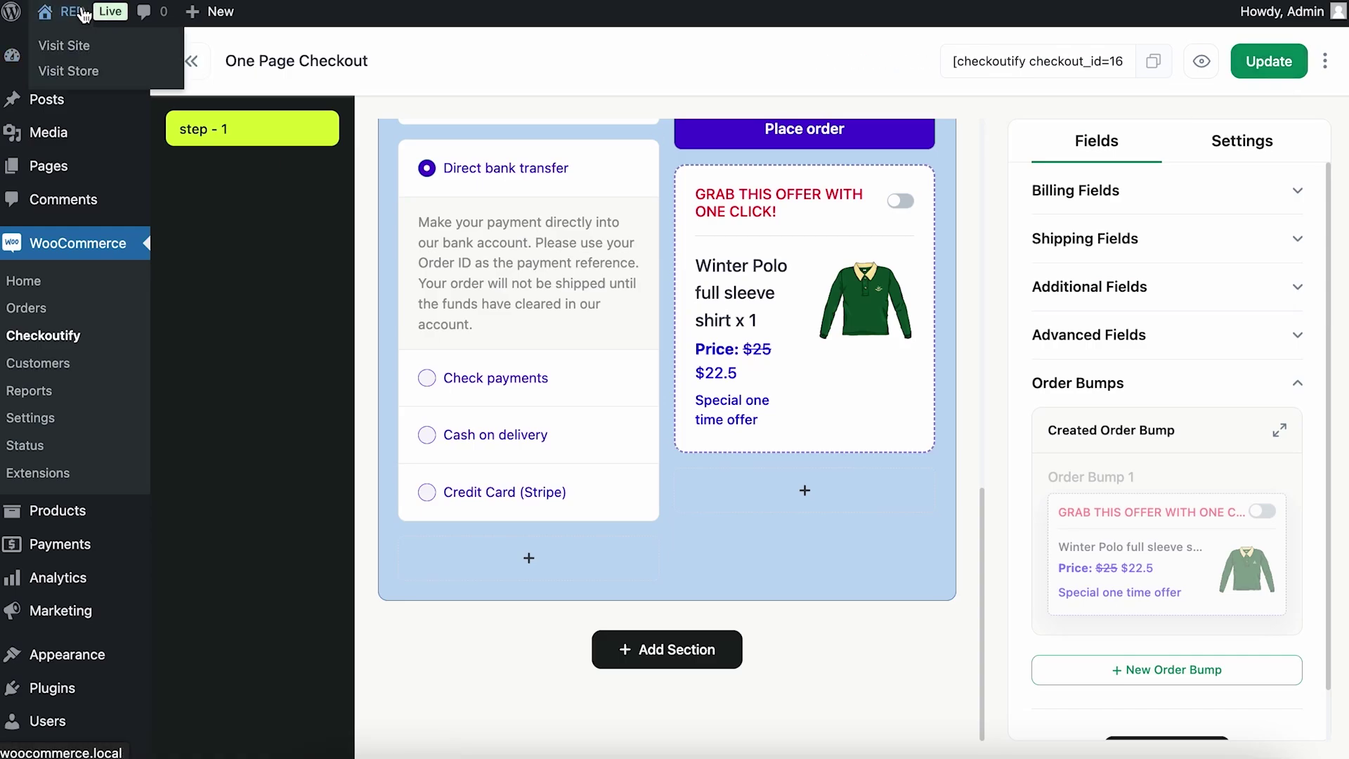
right_click(84, 69)
left_click(103, 79)
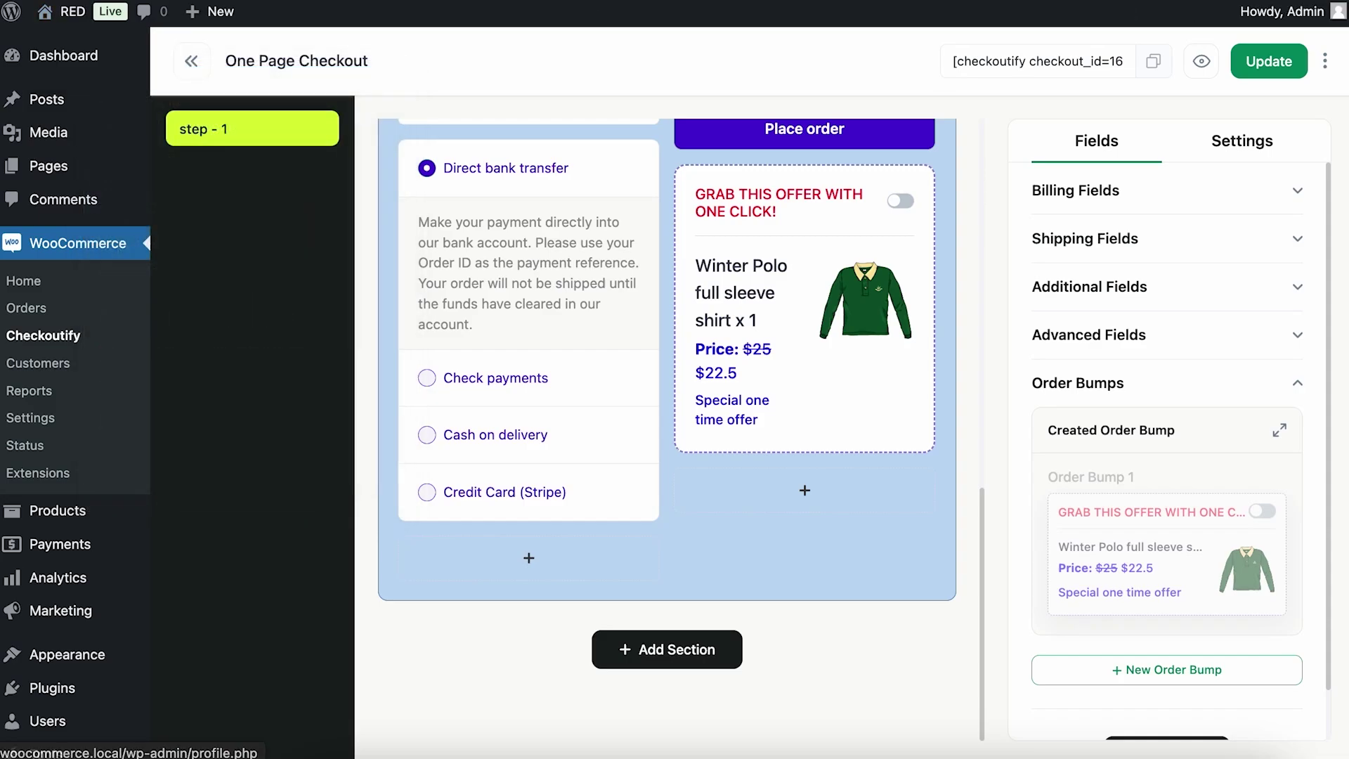
key("ctrl+Tab")
scroll(733, 424, "down", 5)
scroll(733, 424, "up", 5)
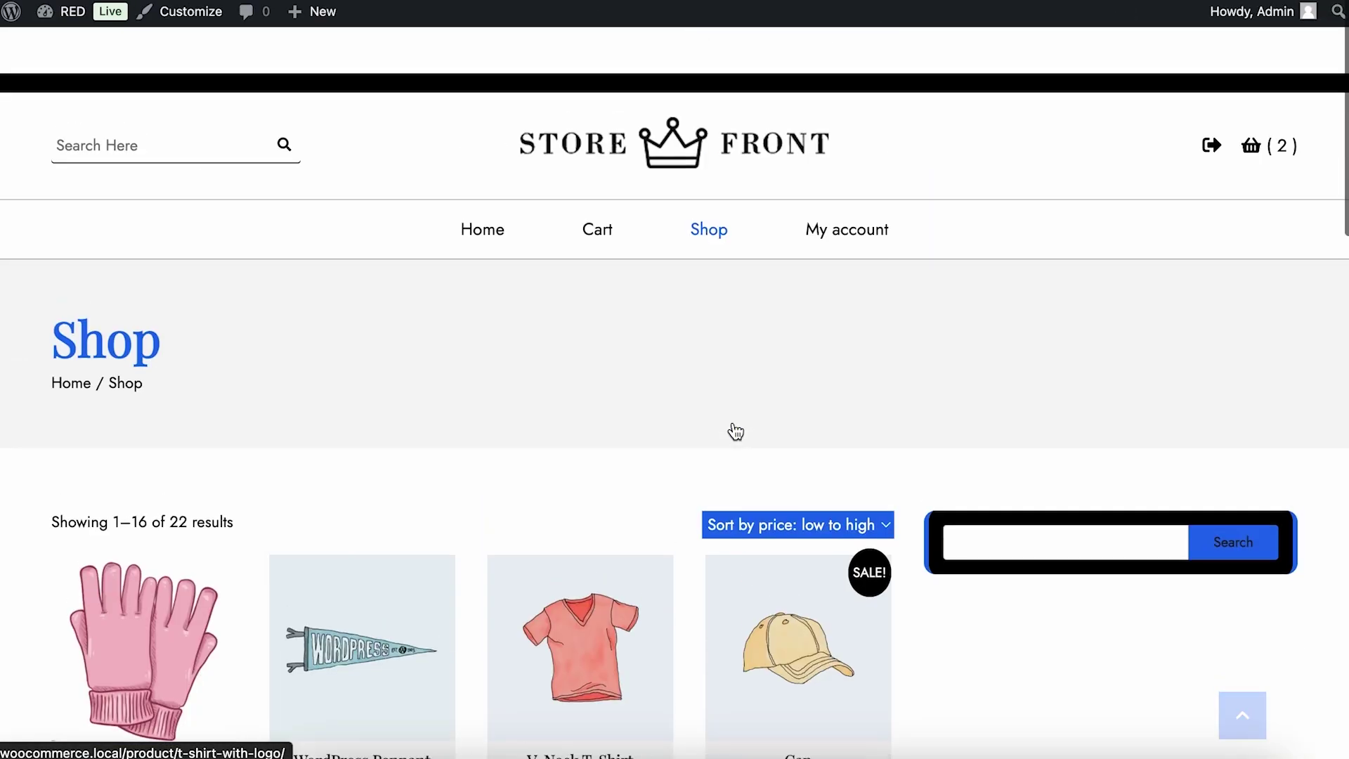
Go from Cart to Checkout and find the Winter Polo offer below Place order.
left_click(617, 186)
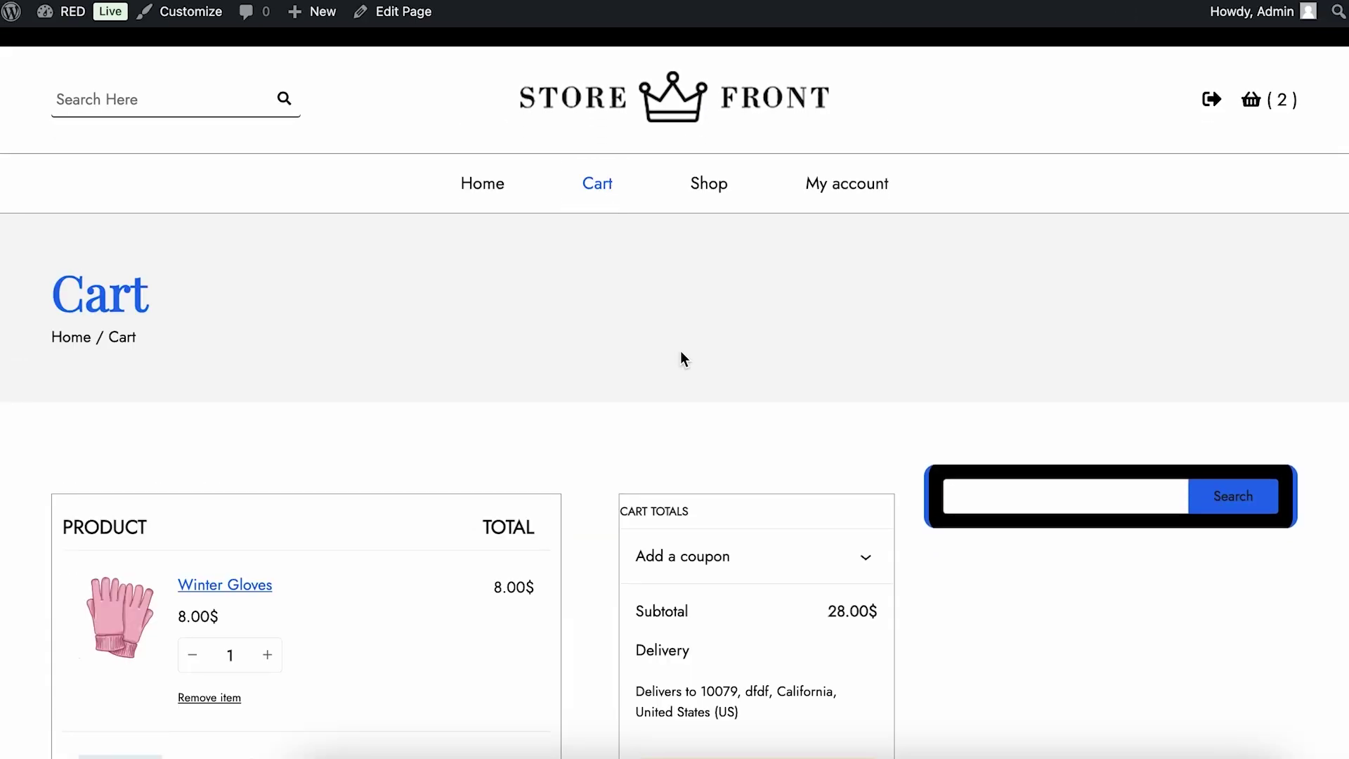
scroll(680, 353, "down", 9)
left_click(745, 361)
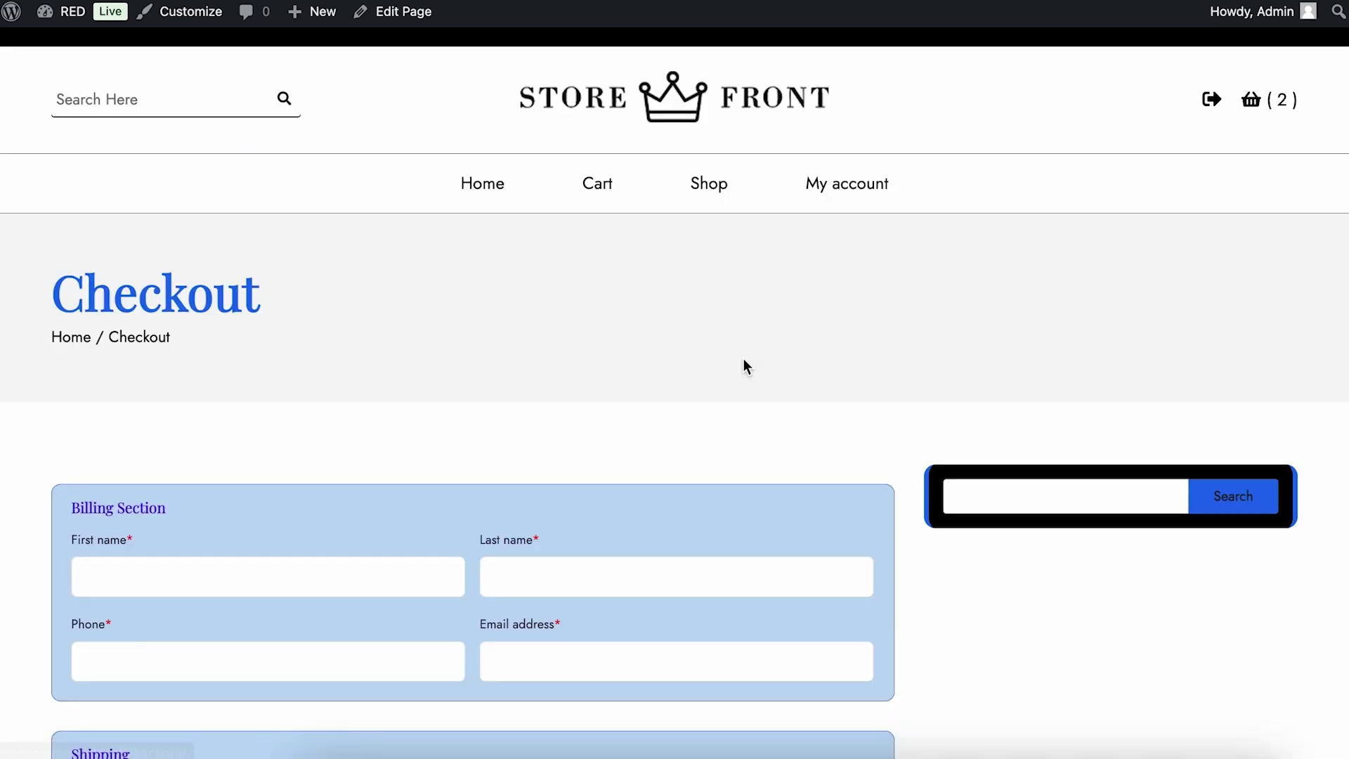
scroll(743, 362, "down", 8)
scroll(744, 362, "down", 5)
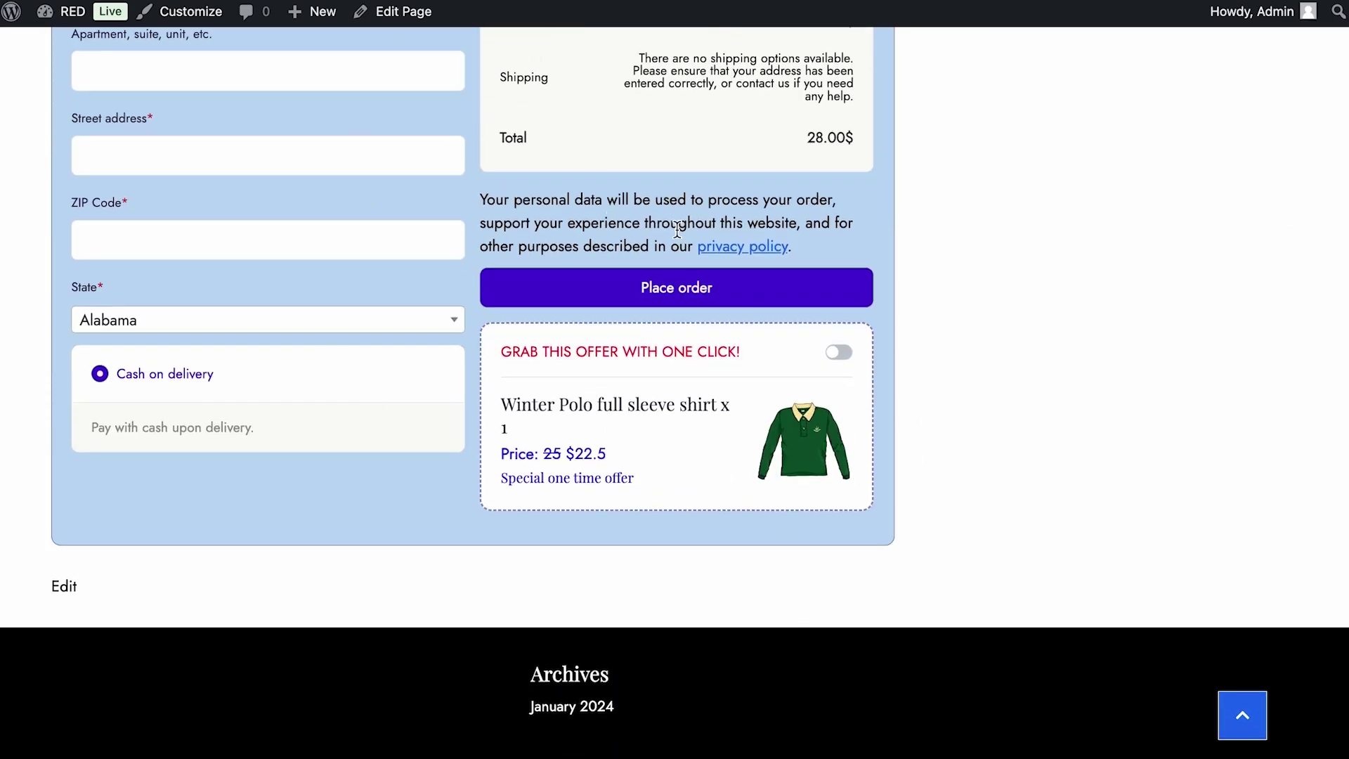
scroll(586, 493, "up", 15)
scroll(583, 492, "down", 15)
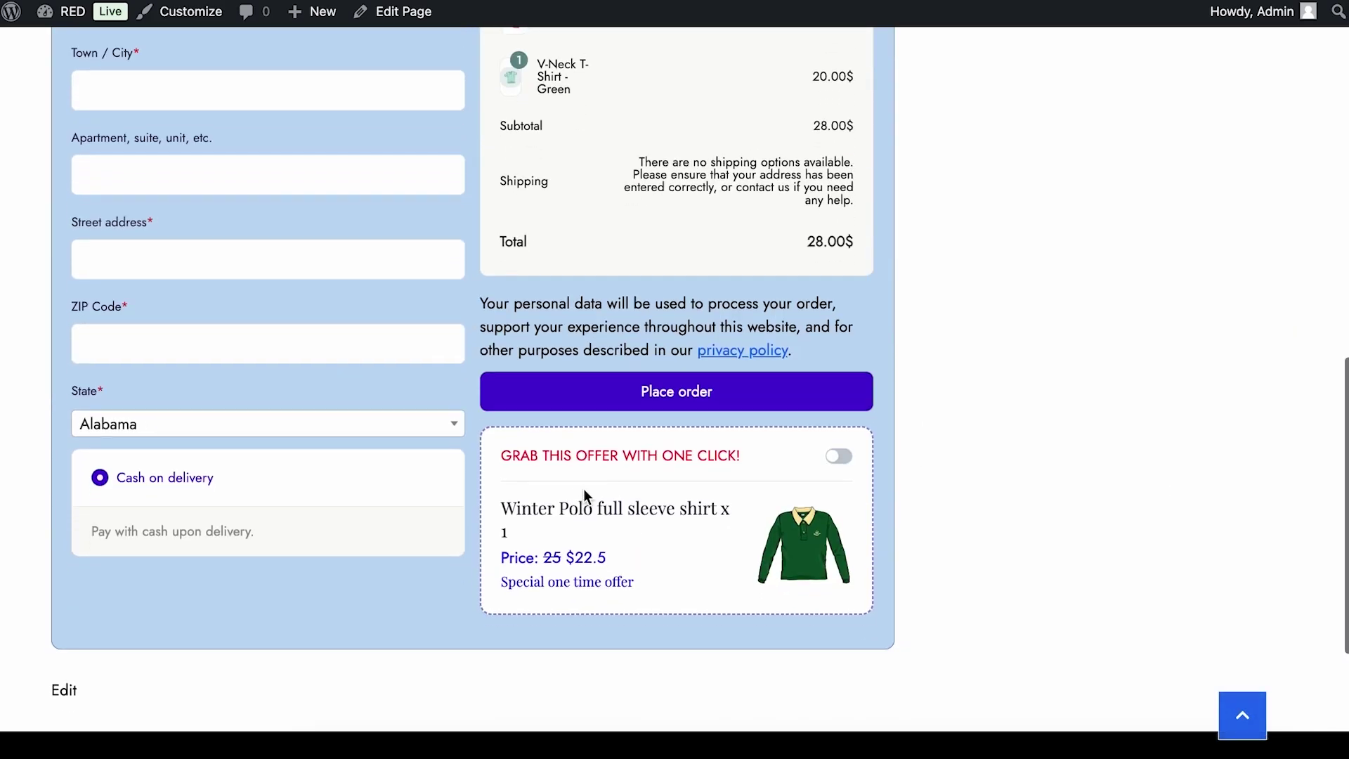
Accept the Winter Polo one-click offer and verify Order Details shows the 25.00$ shirt, total 53.00$.
left_click(839, 457)
scroll(808, 115, "up", 5)
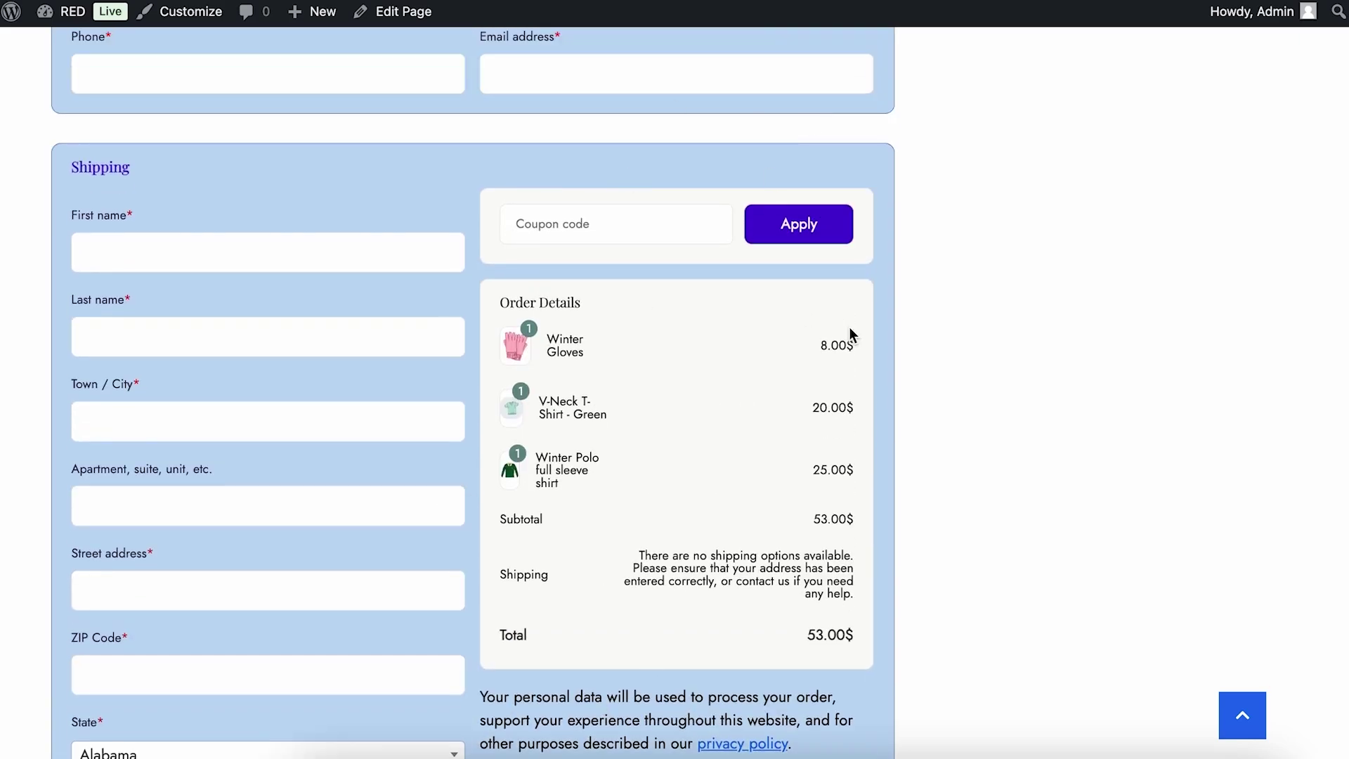
scroll(776, 600, "down", 10)
scroll(776, 600, "up", 11)
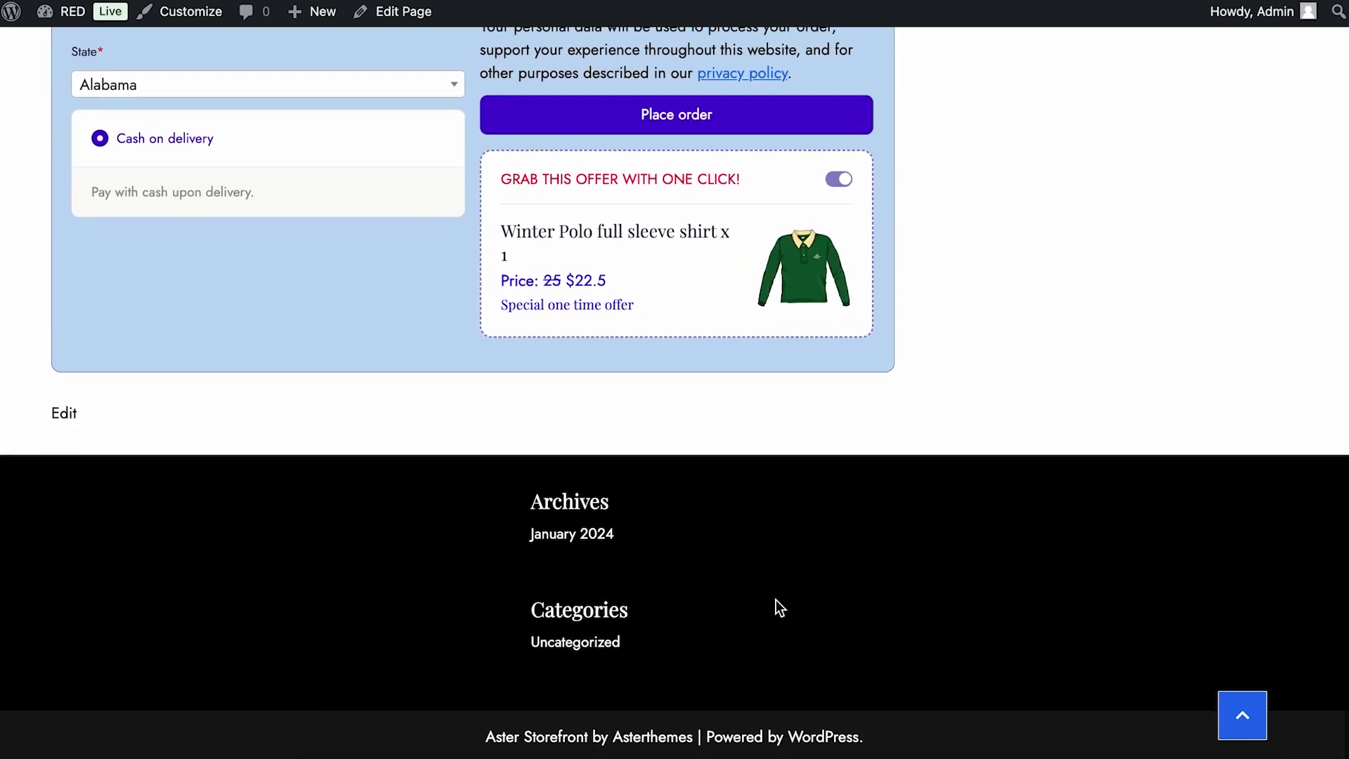
scroll(775, 599, "up", 5)
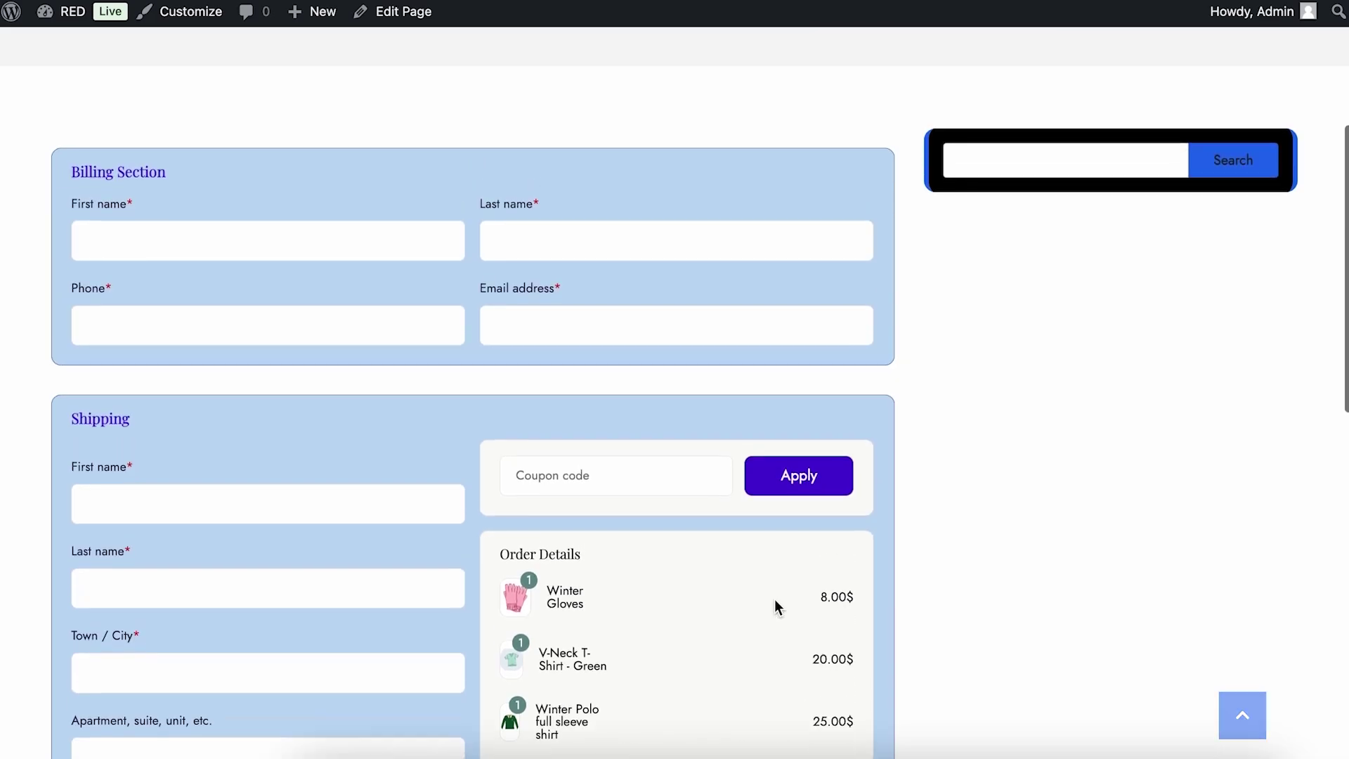
scroll(151, 340, "down", 10)
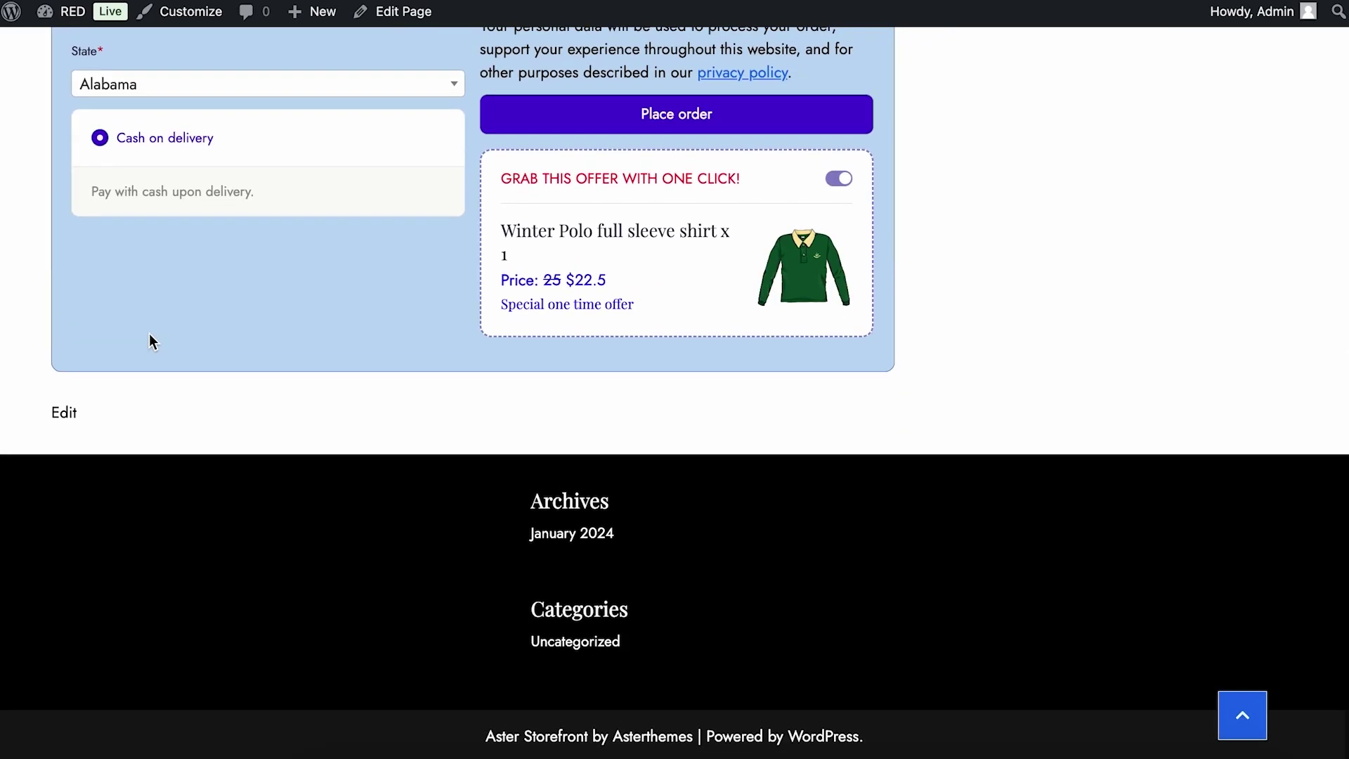
scroll(609, 211, "up", 7)
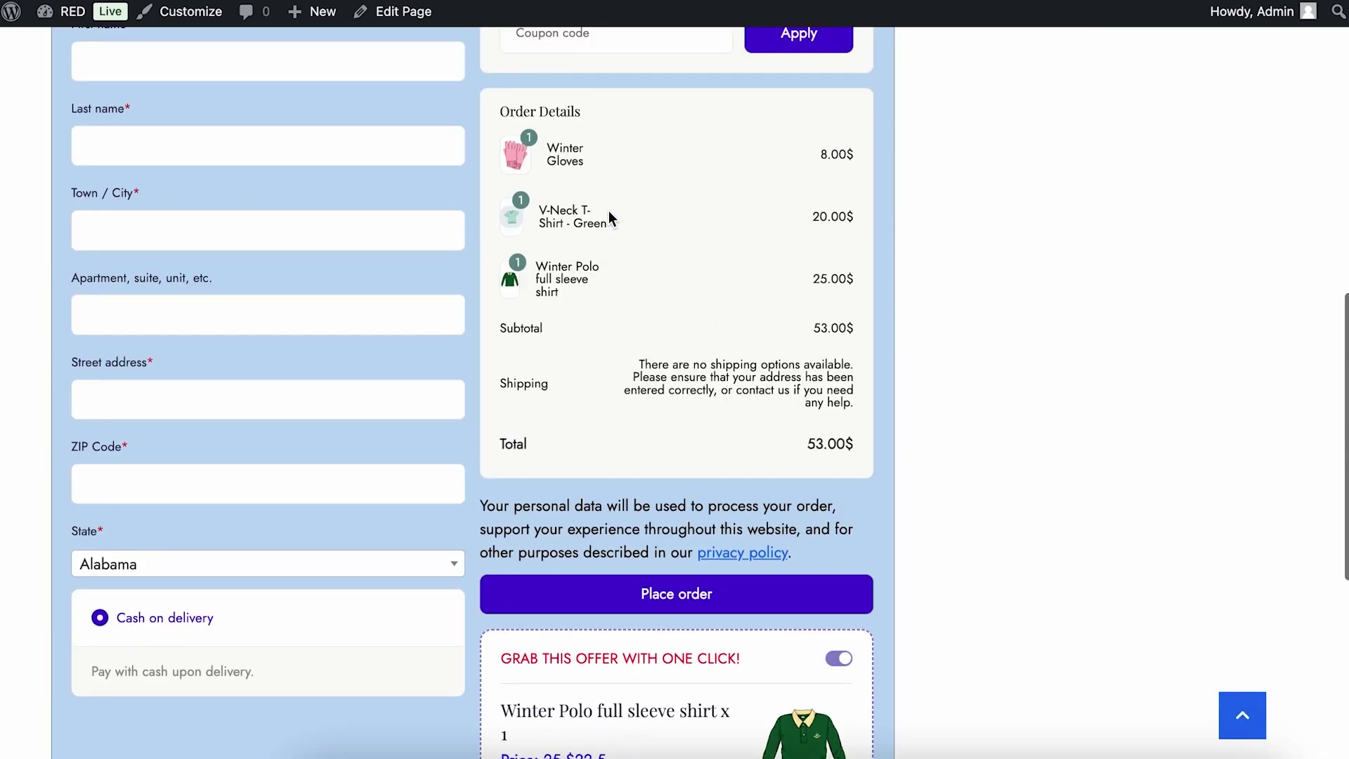